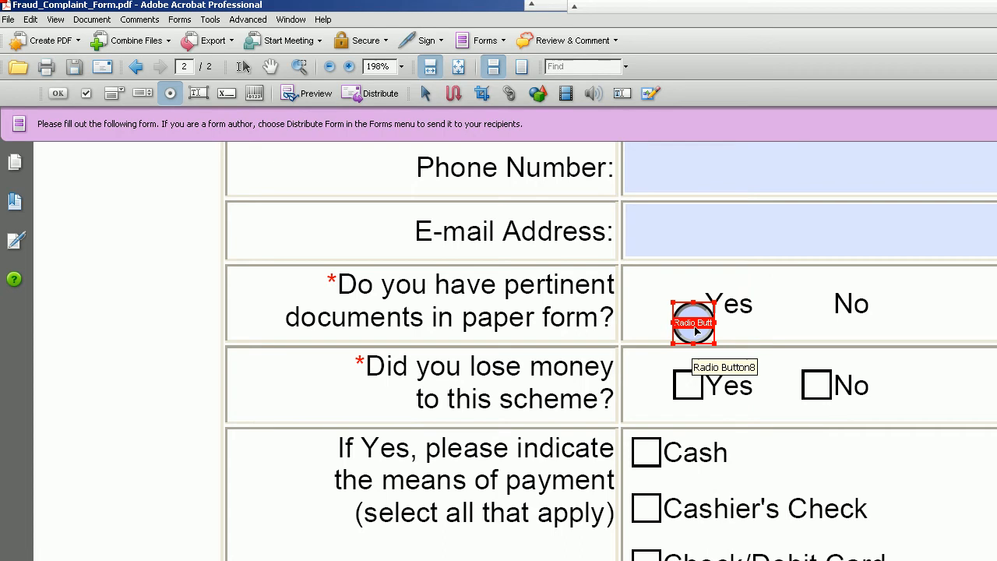
- Place one radio button directly before Yes and another before No in the pertinent documents row, and preview them
{"action": "left_click_drag", "start_coordinate": [696, 330], "coordinate": [685, 310]}
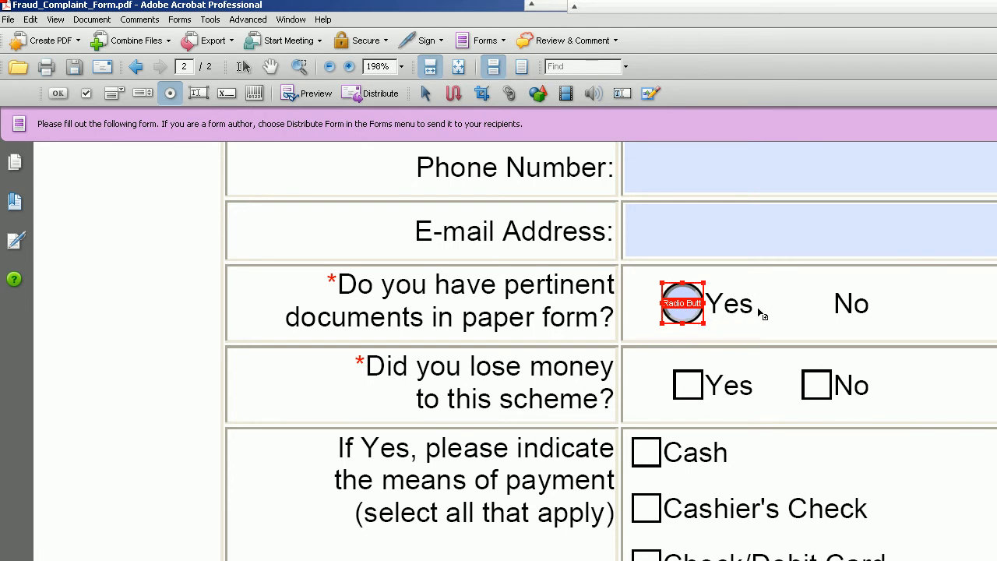
{"action": "left_click", "coordinate": [816, 312]}
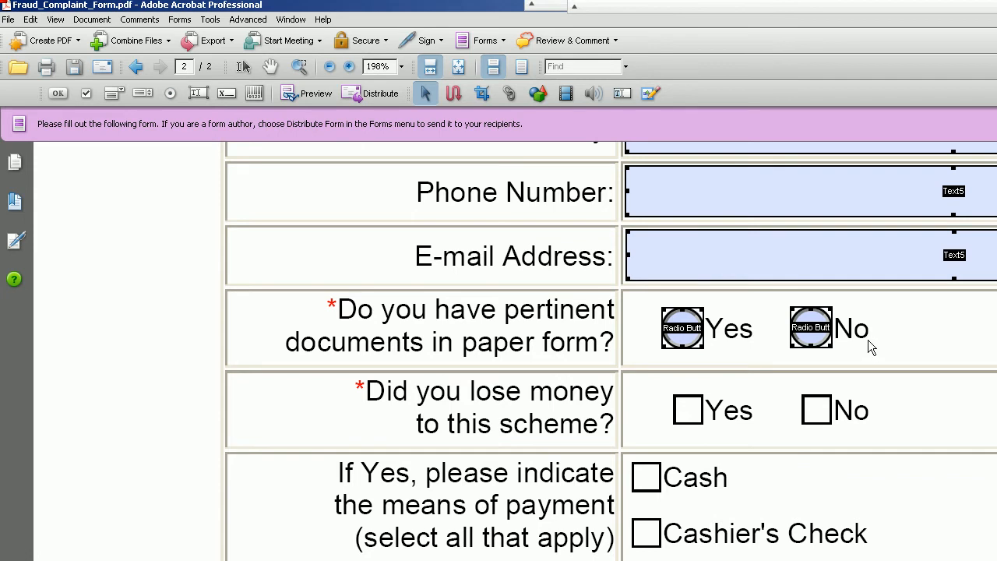
{"action": "left_click", "coordinate": [272, 69]}
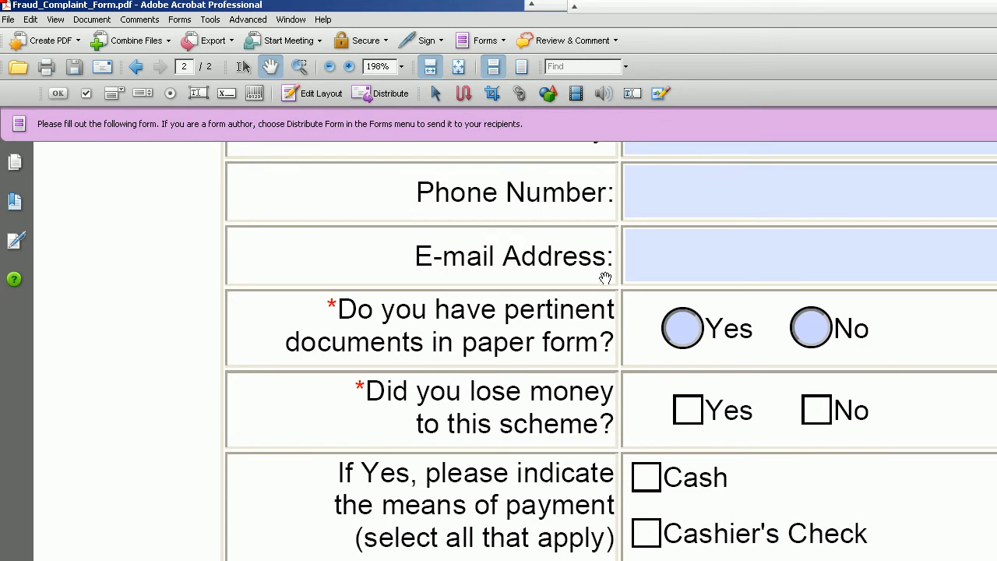
- Align the top edges of the Yes and No radio buttons in the pertinent documents row
{"action": "left_click", "coordinate": [438, 93]}
{"action": "left_click", "coordinate": [683, 341]}
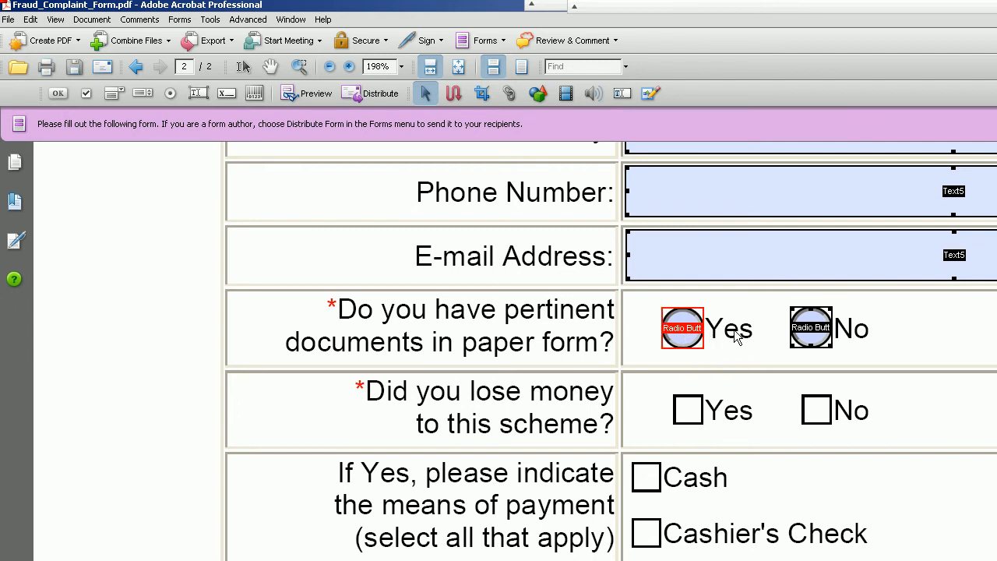
{"action": "left_click", "coordinate": [812, 330], "text": "shift"}
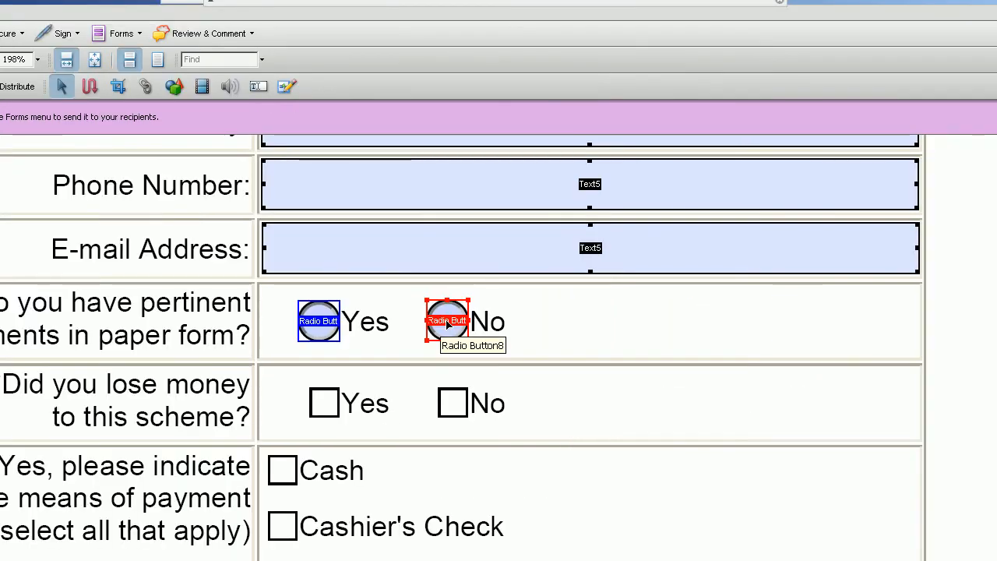
{"action": "right_click", "coordinate": [448, 325]}
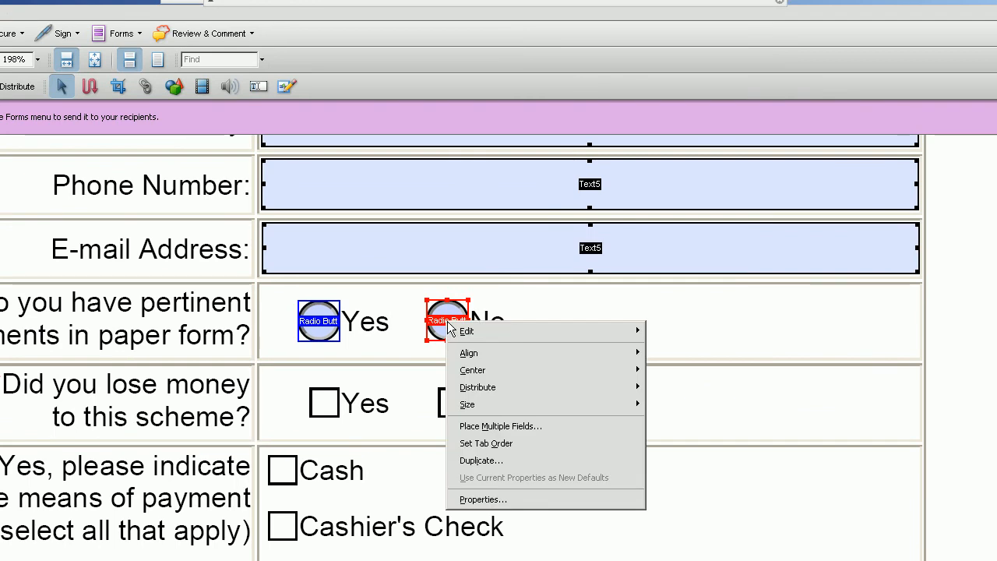
{"action": "mouse_move", "coordinate": [488, 355]}
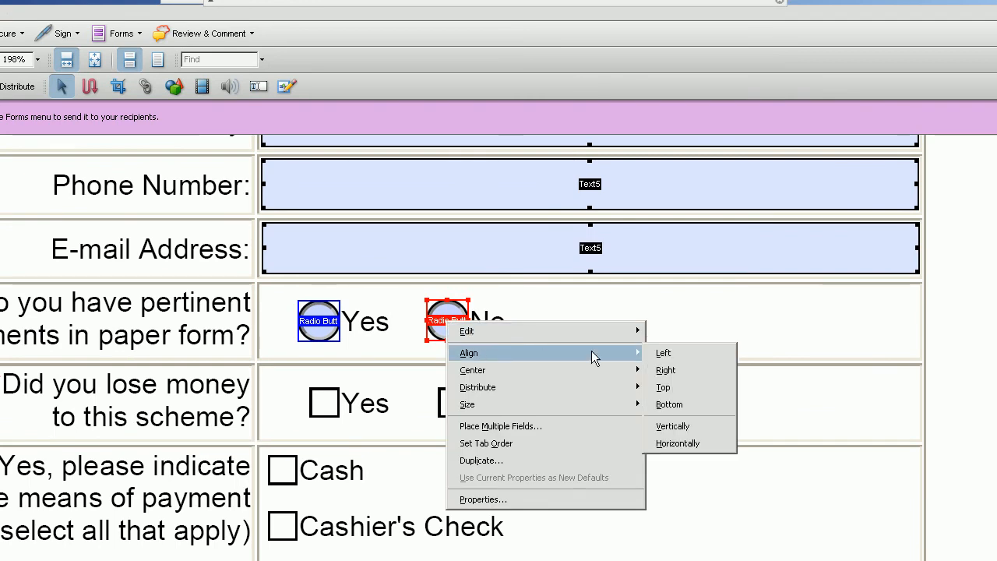
{"action": "left_click", "coordinate": [668, 388]}
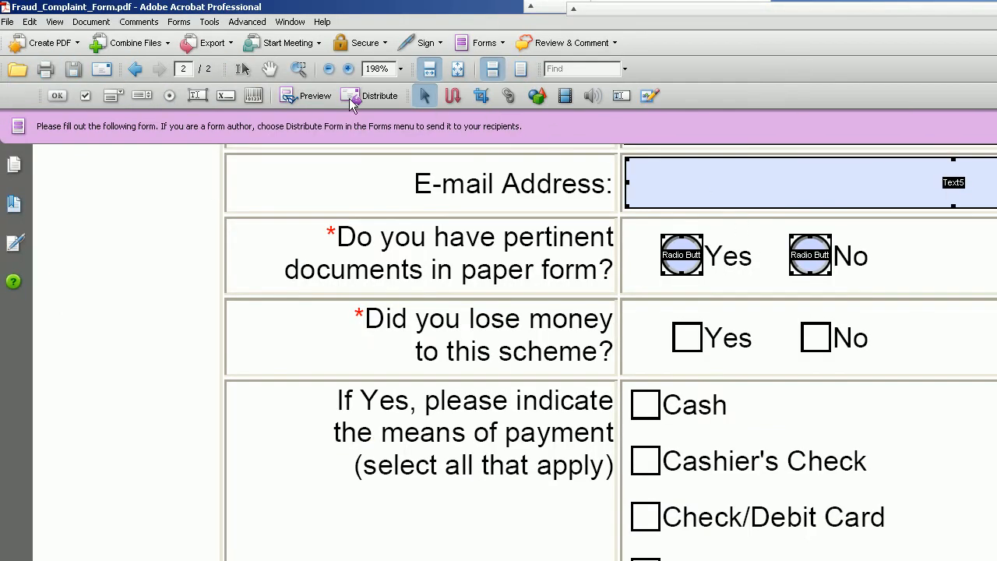
- Preview the form and test the pertinent documents question by choosing Yes and No in turn
{"action": "left_click", "coordinate": [268, 70]}
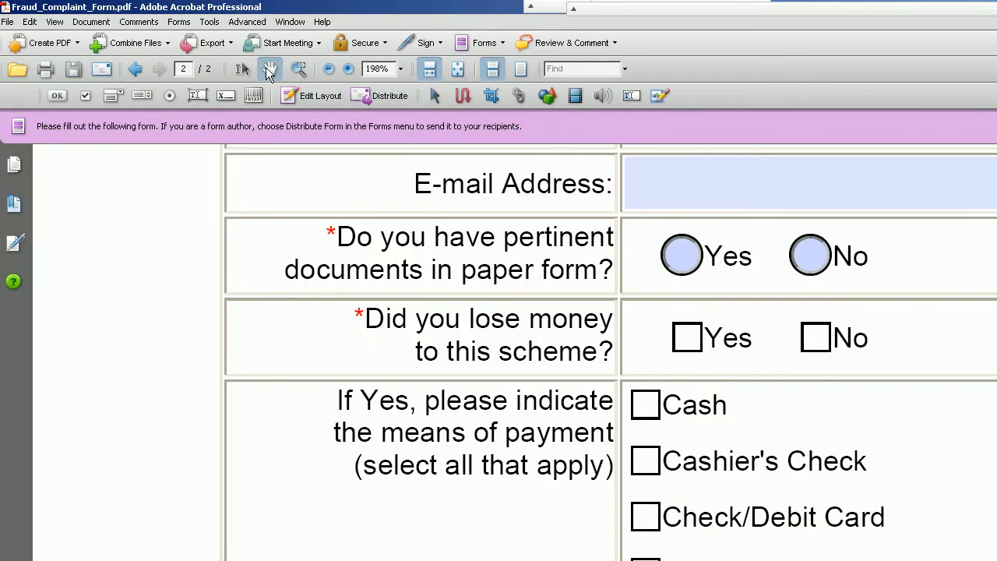
{"action": "left_click", "coordinate": [680, 265]}
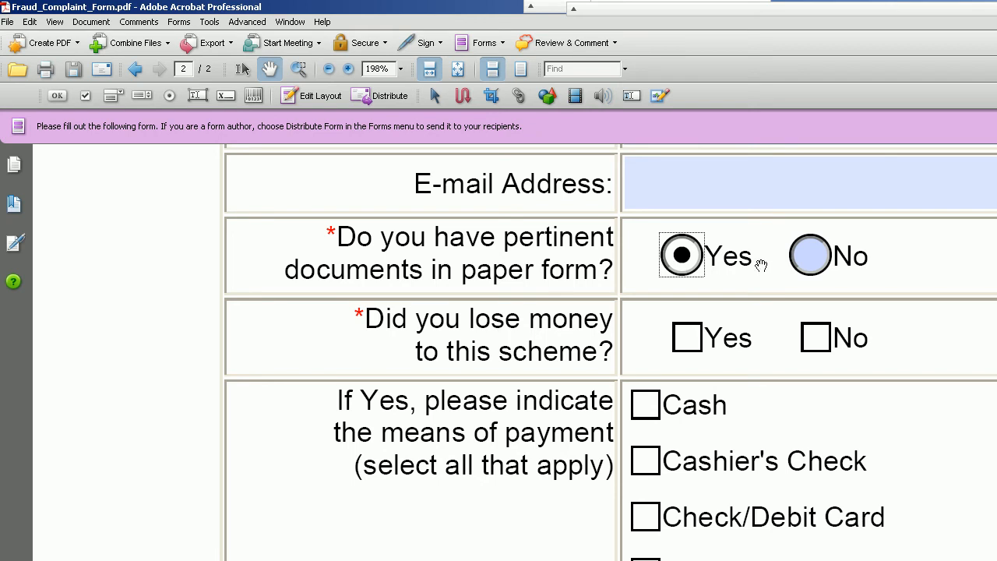
{"action": "left_click", "coordinate": [815, 264]}
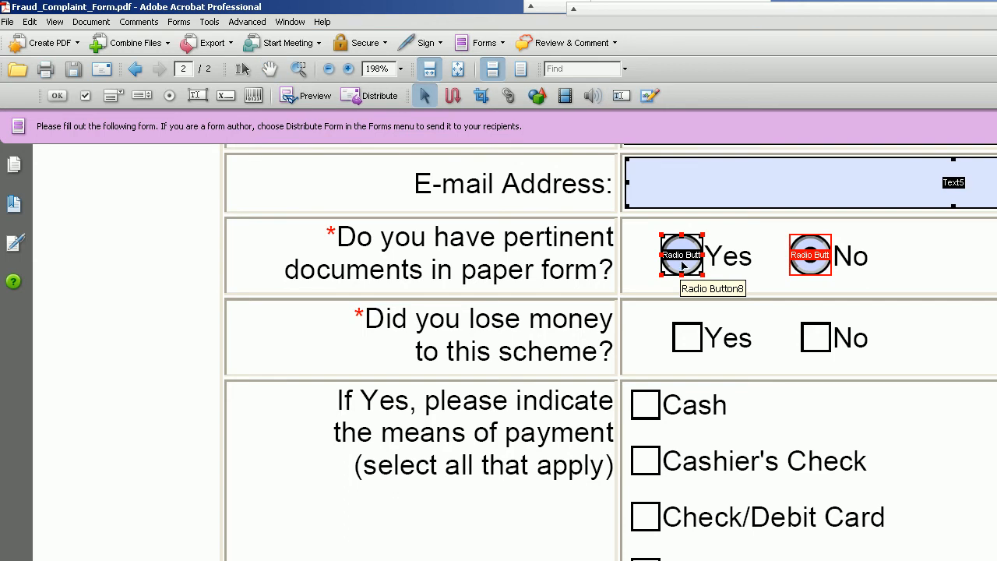
- Set the button style of the pertinent documents Yes radio button to Square
{"action": "double_click", "coordinate": [686, 265]}
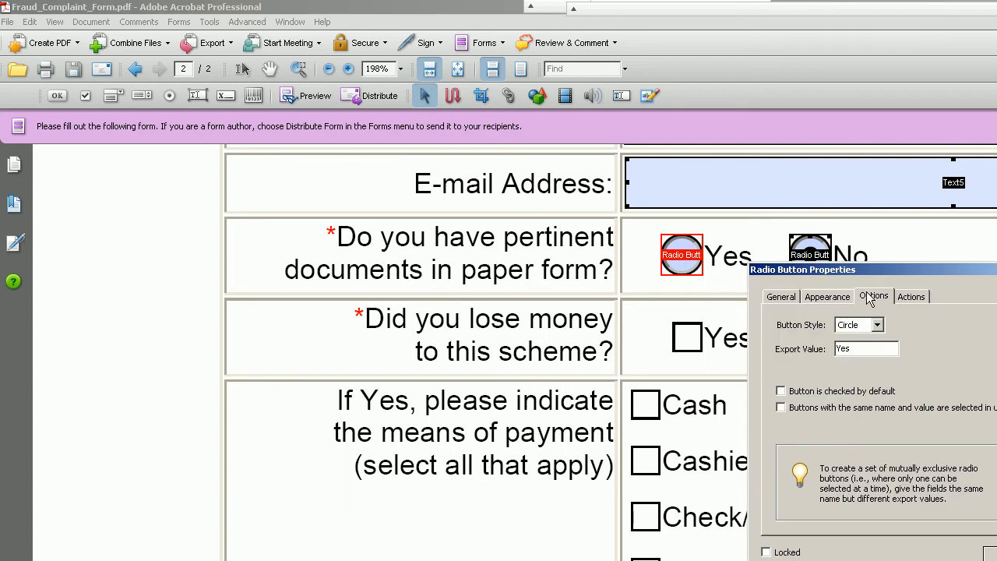
{"action": "left_click", "coordinate": [878, 325]}
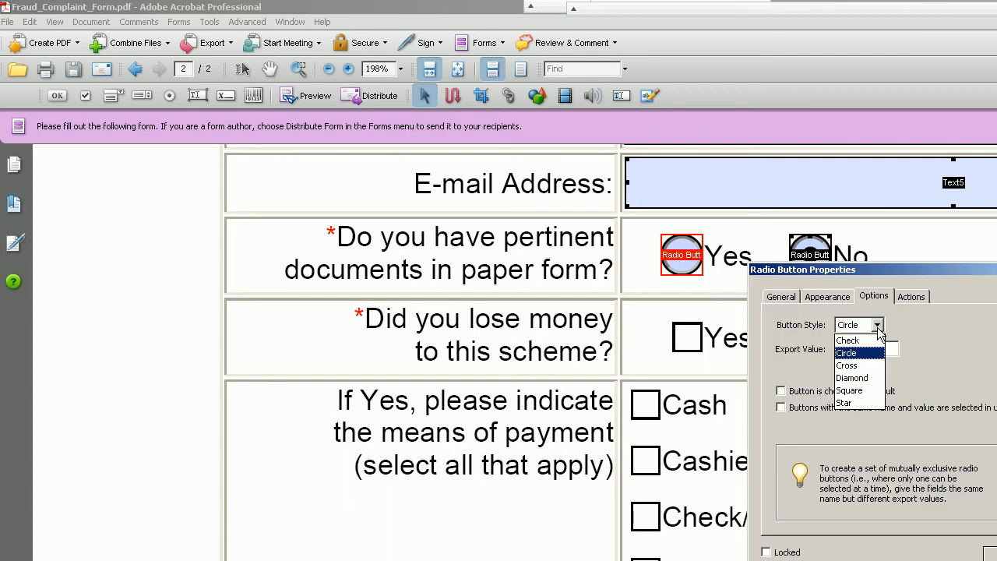
{"action": "left_click", "coordinate": [862, 390]}
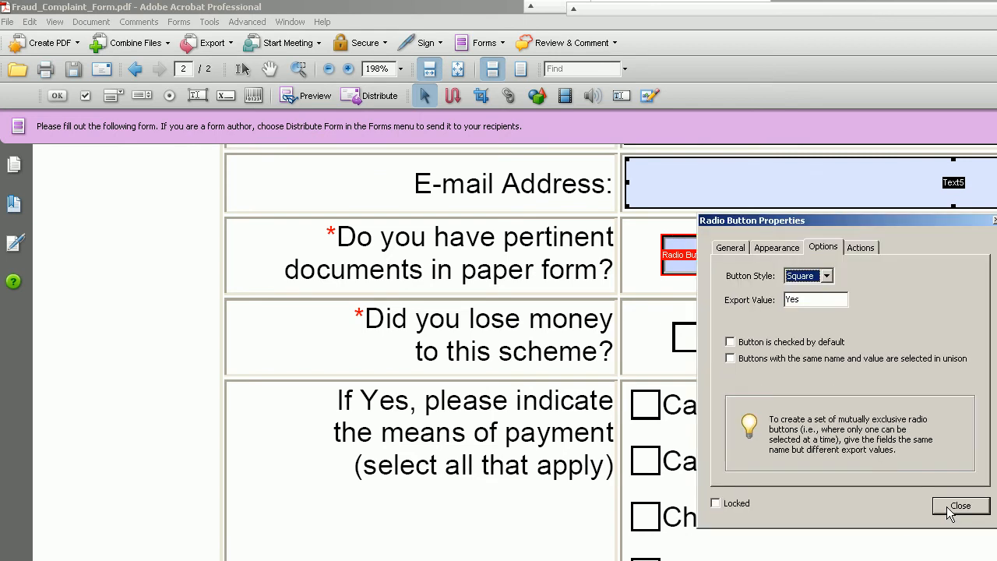
{"action": "left_click", "coordinate": [959, 507]}
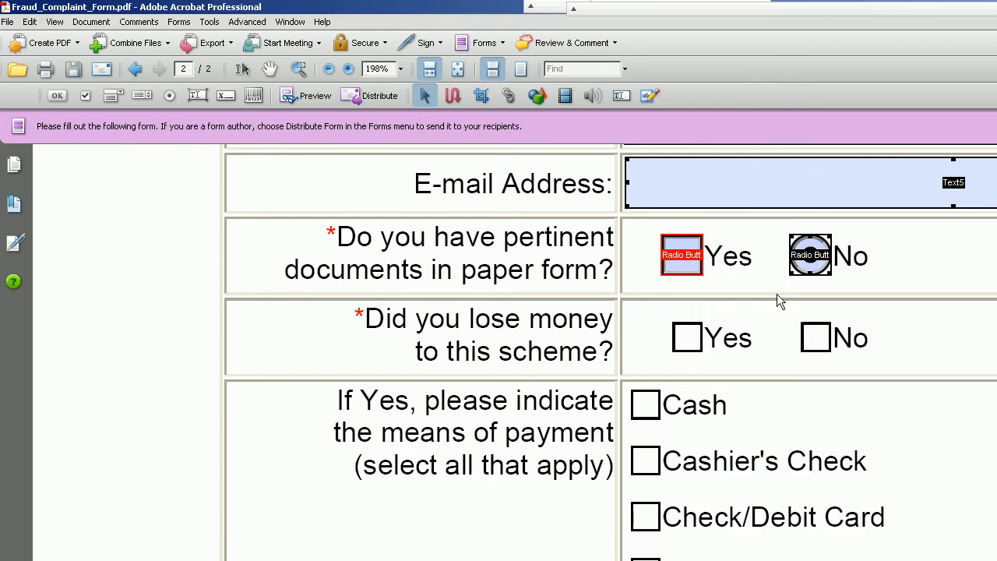
- Set the button style of the pertinent documents No radio button to Square
{"action": "double_click", "coordinate": [810, 269]}
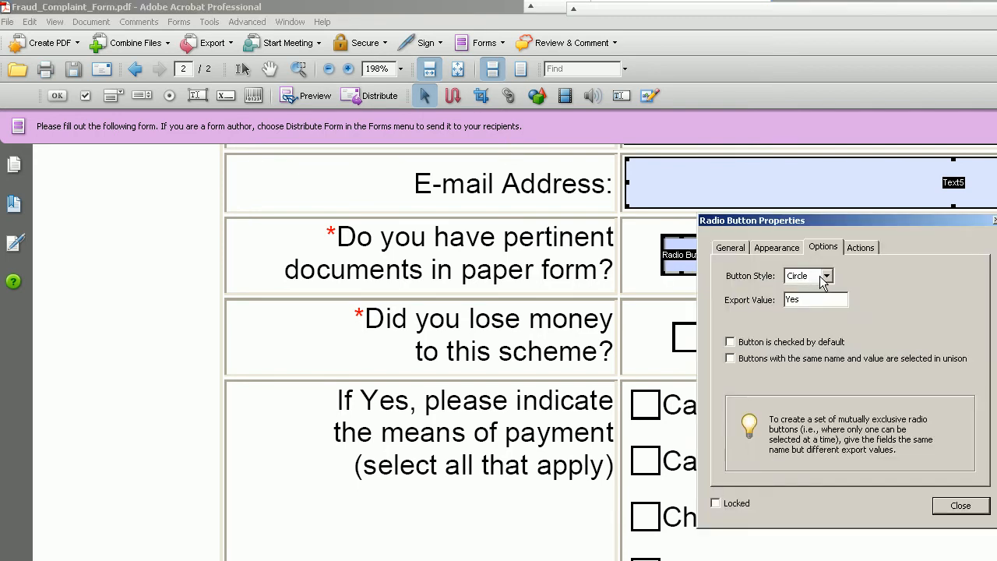
{"action": "left_click", "coordinate": [826, 276]}
{"action": "left_click", "coordinate": [807, 343]}
{"action": "left_click", "coordinate": [959, 505]}
{"action": "left_click", "coordinate": [738, 288]}
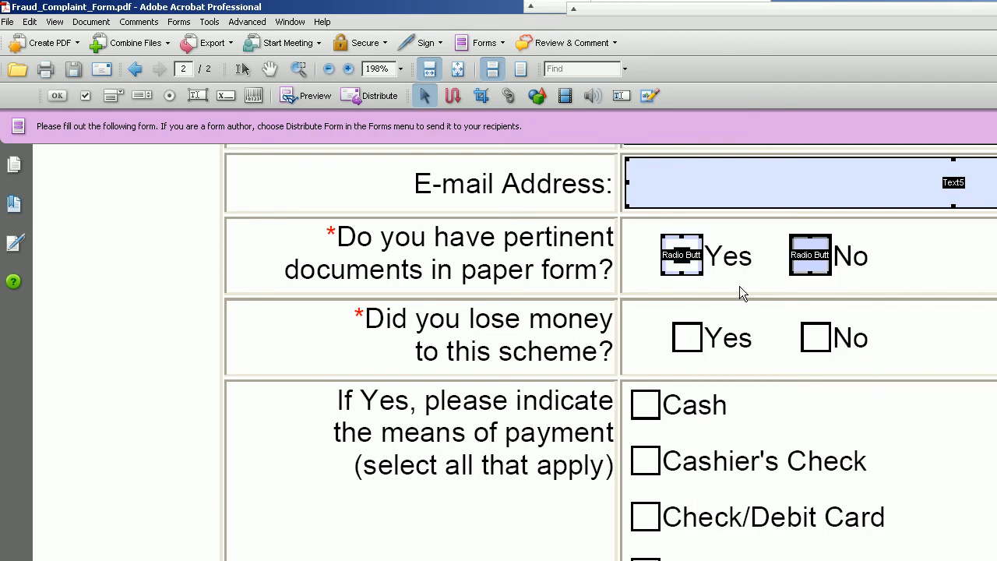
- Add "a" to the name of the pertinent documents No radio button so it differs from the Yes button's name
{"action": "left_click", "coordinate": [684, 269]}
{"action": "left_click", "coordinate": [819, 267]}
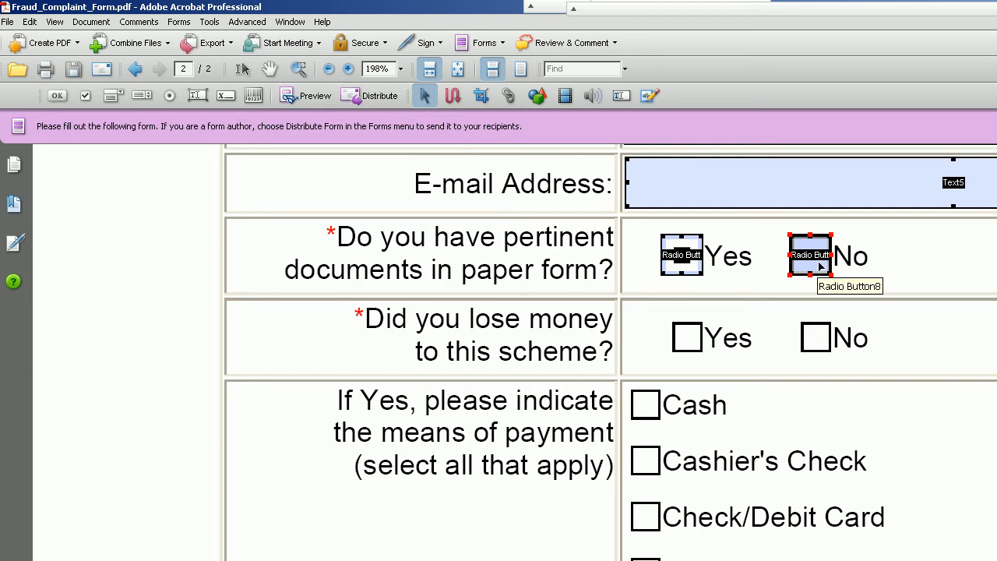
{"action": "double_click", "coordinate": [819, 263]}
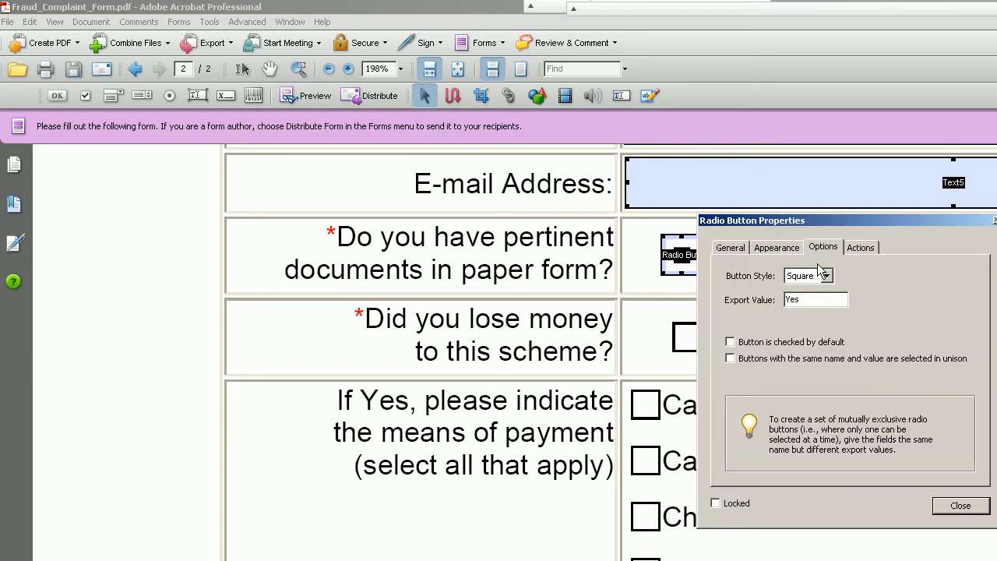
{"action": "left_click", "coordinate": [730, 248]}
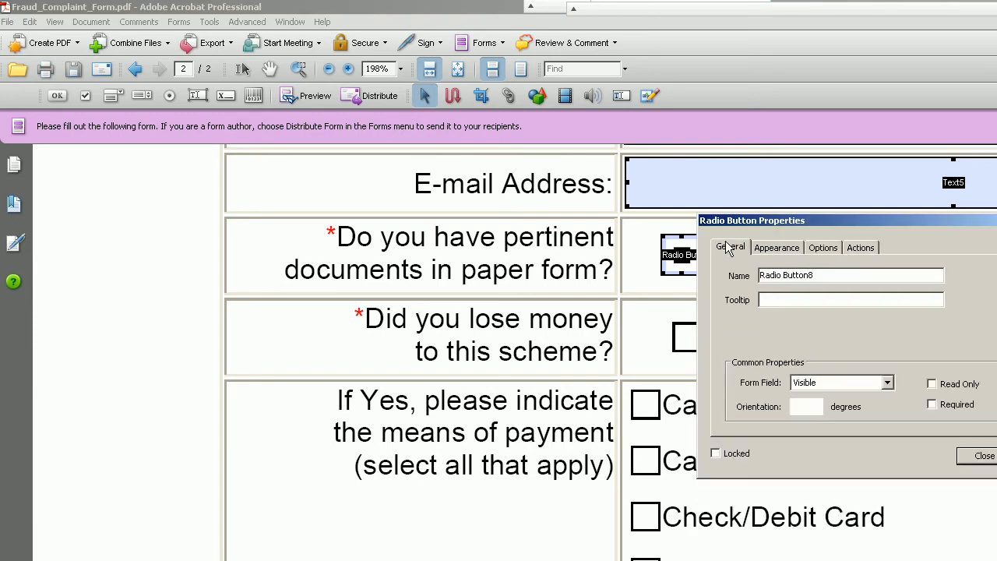
{"action": "left_click", "coordinate": [828, 275]}
{"action": "type", "text": "a"}
{"action": "left_click", "coordinate": [979, 459]}
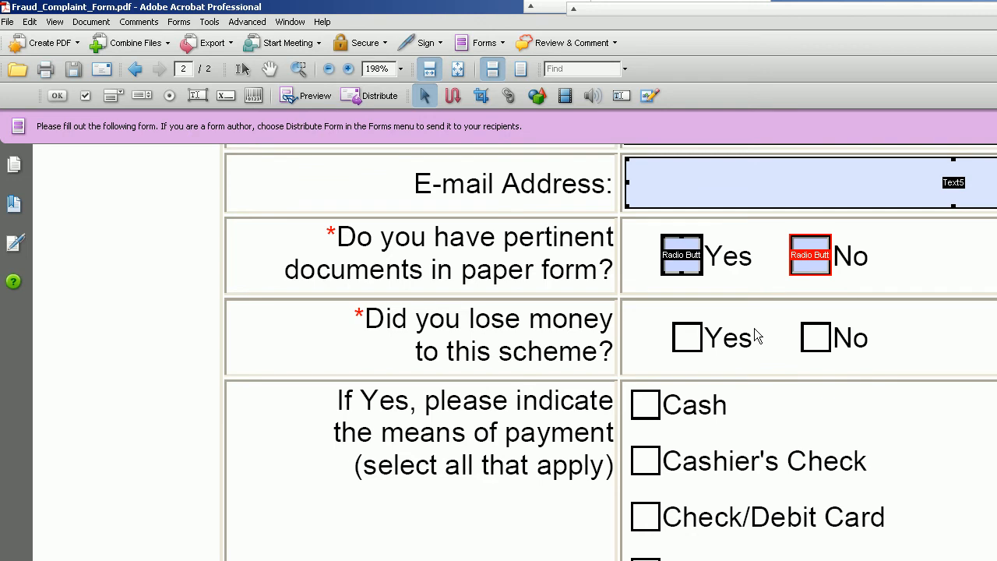
- Preview the form and choose both square Yes and No buttons to test whether they exclude each other
{"action": "left_click", "coordinate": [269, 69]}
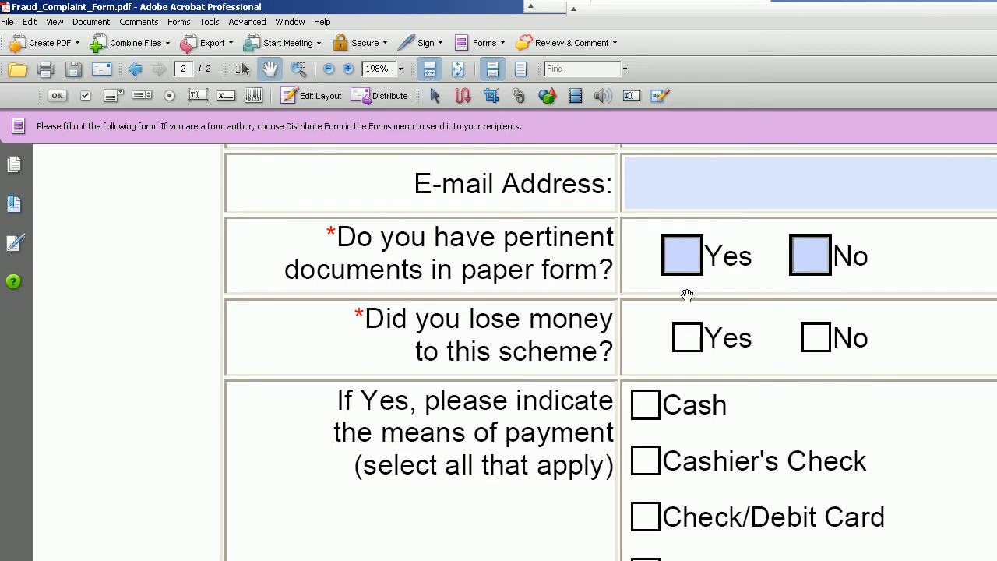
{"action": "left_click", "coordinate": [679, 262]}
{"action": "left_click", "coordinate": [813, 265]}
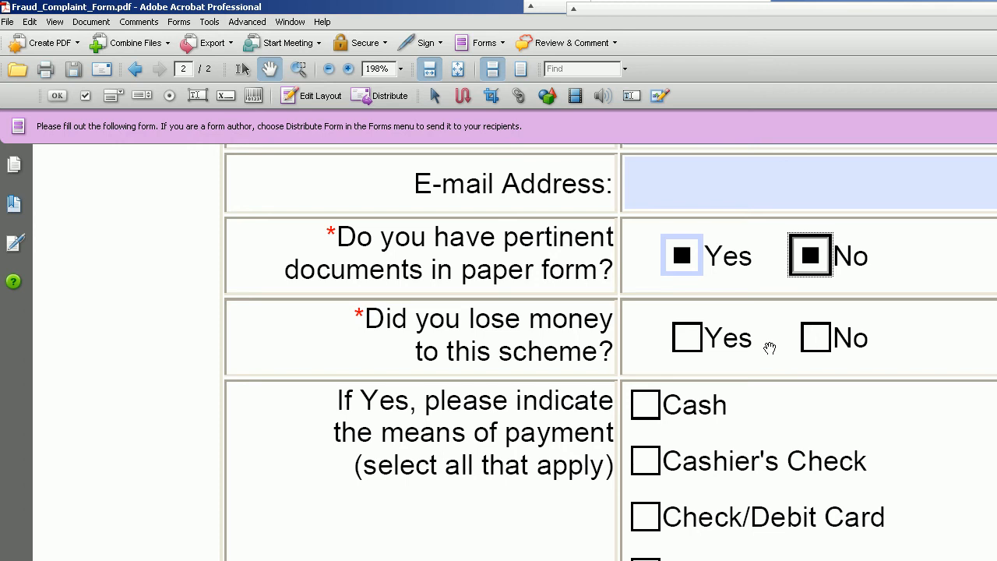
- Restore the No radio button's name so it matches the Yes button's name again
{"action": "left_click", "coordinate": [435, 95]}
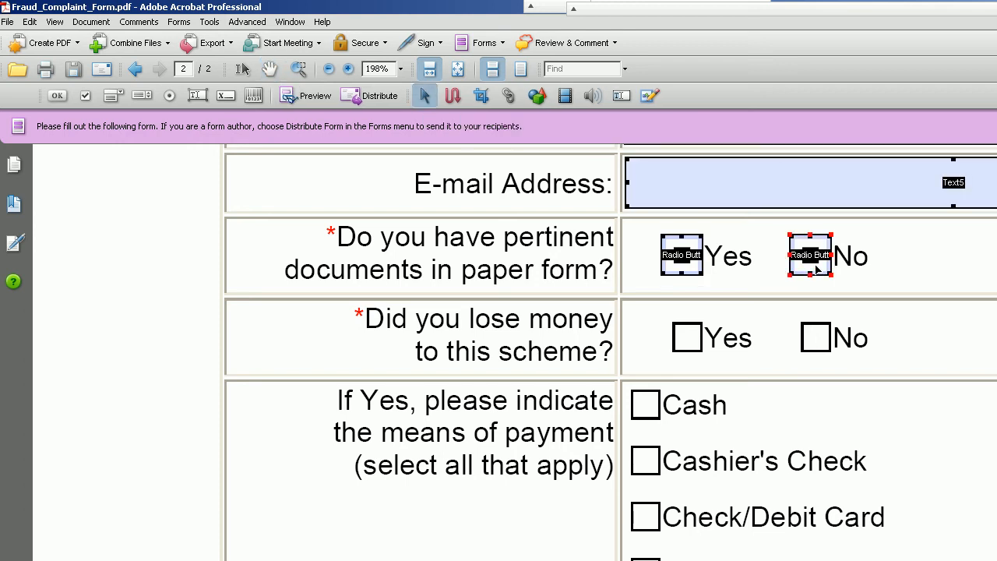
{"action": "double_click", "coordinate": [818, 269]}
{"action": "left_click", "coordinate": [738, 372]}
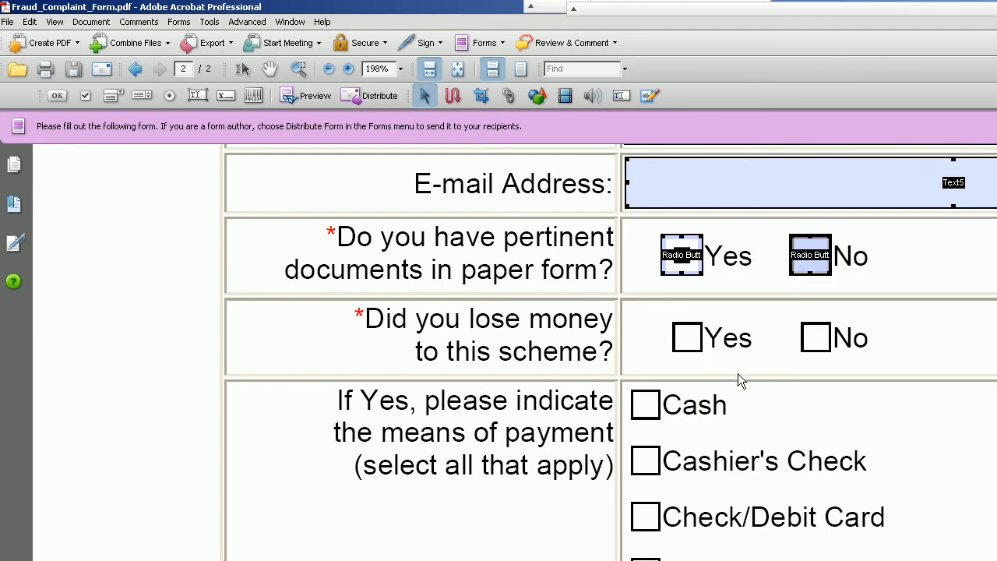
- Delete the static box graphics before Yes and No in the "Did you lose money to this scheme?" row
{"action": "left_click", "coordinate": [650, 97]}
{"action": "left_click", "coordinate": [689, 355]}
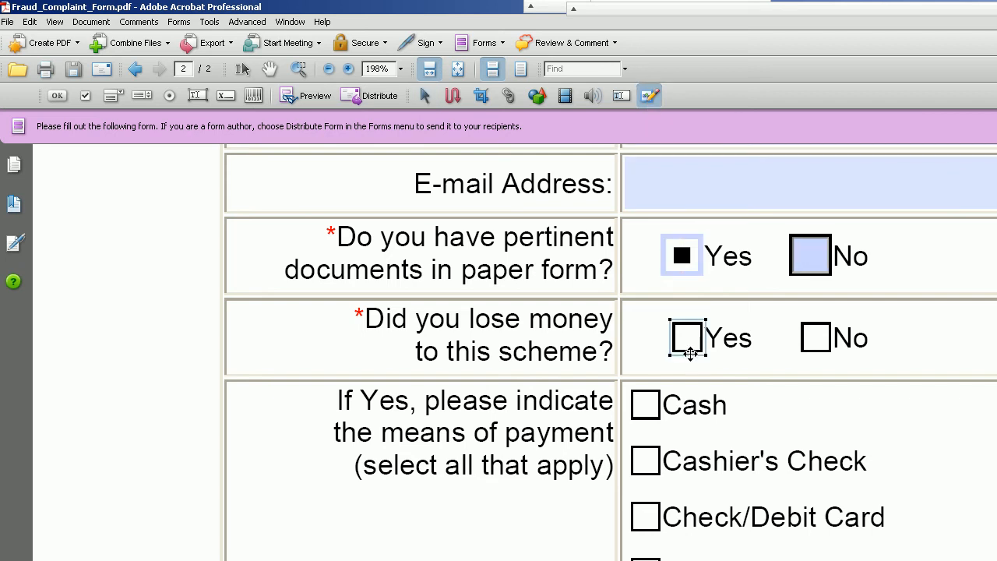
{"action": "key", "text": "Delete"}
{"action": "left_click", "coordinate": [815, 349]}
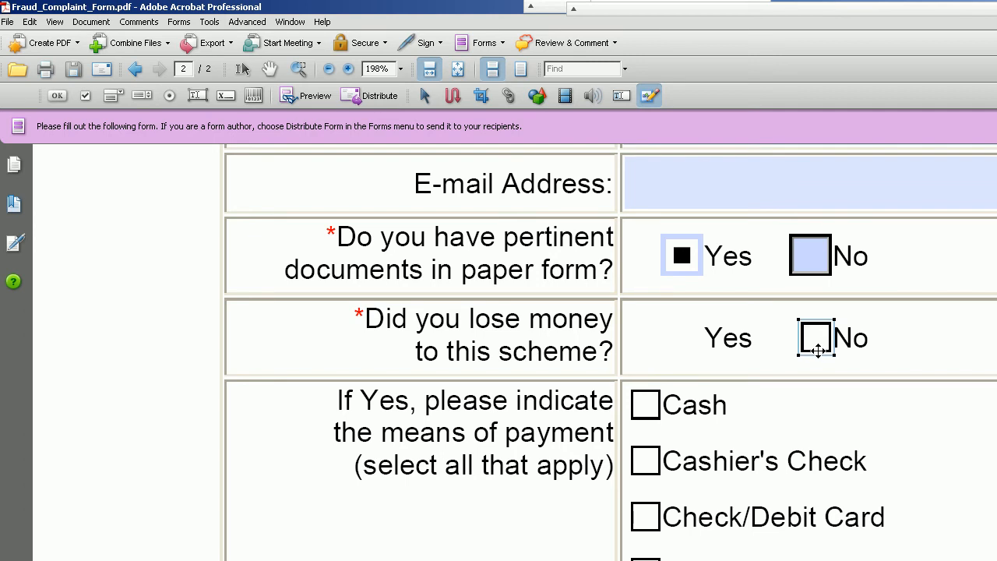
{"action": "key", "text": "Delete"}
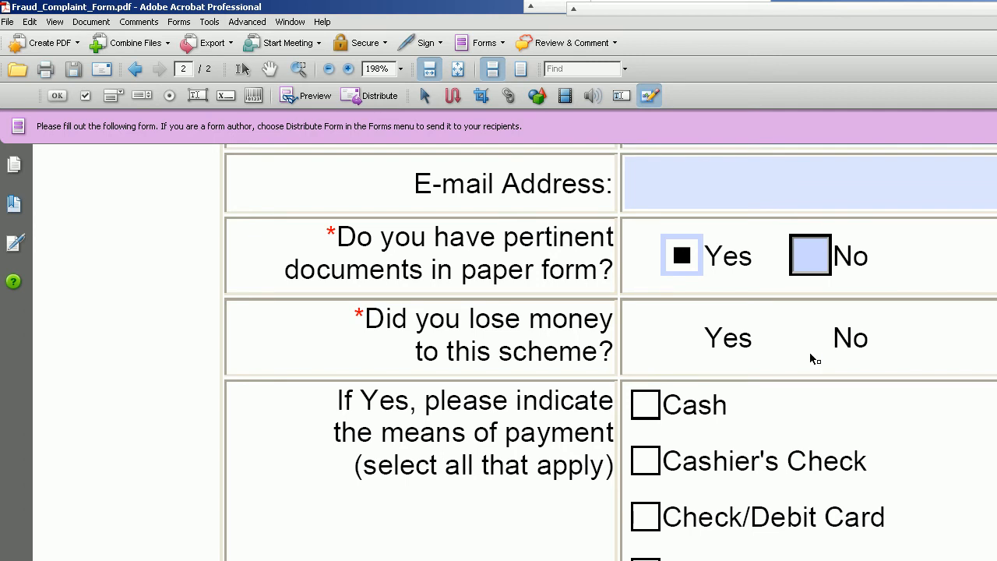
- Copy the pertinent documents Yes radio button beside the lost-money Yes and beside Cash, and preview the form
{"action": "left_click", "coordinate": [682, 269]}
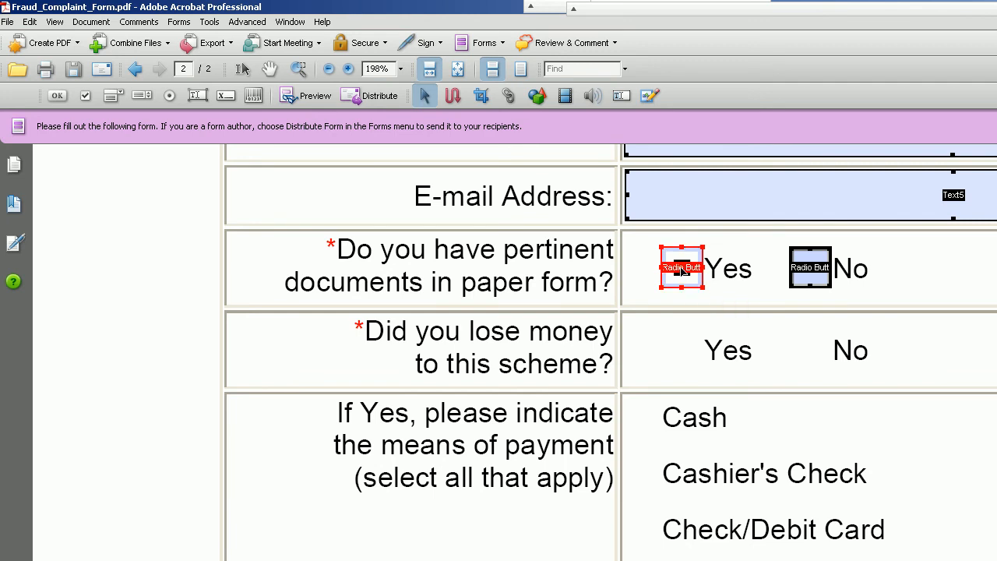
{"action": "left_click_drag", "start_coordinate": [682, 269], "coordinate": [646, 425]}
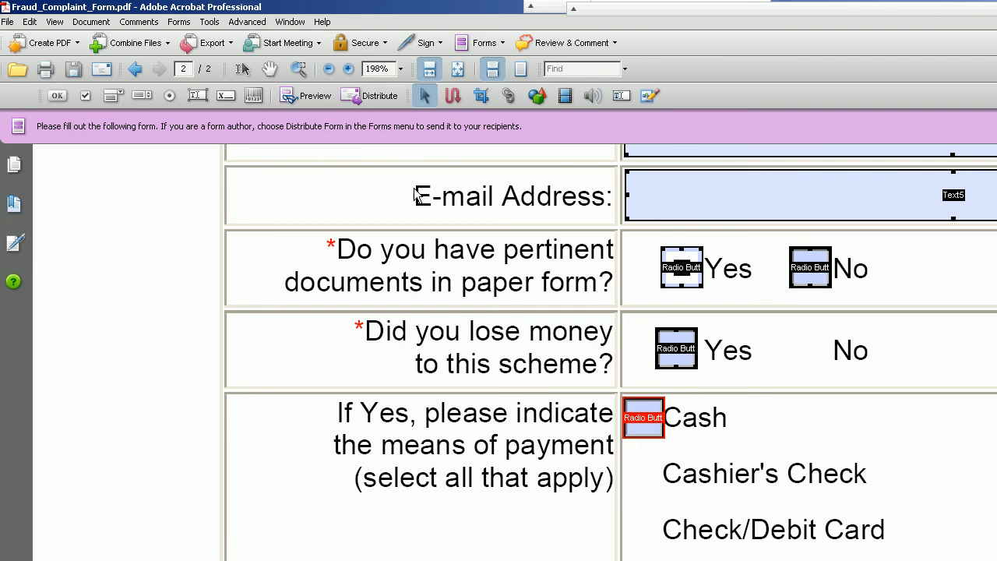
{"action": "left_click", "coordinate": [270, 70]}
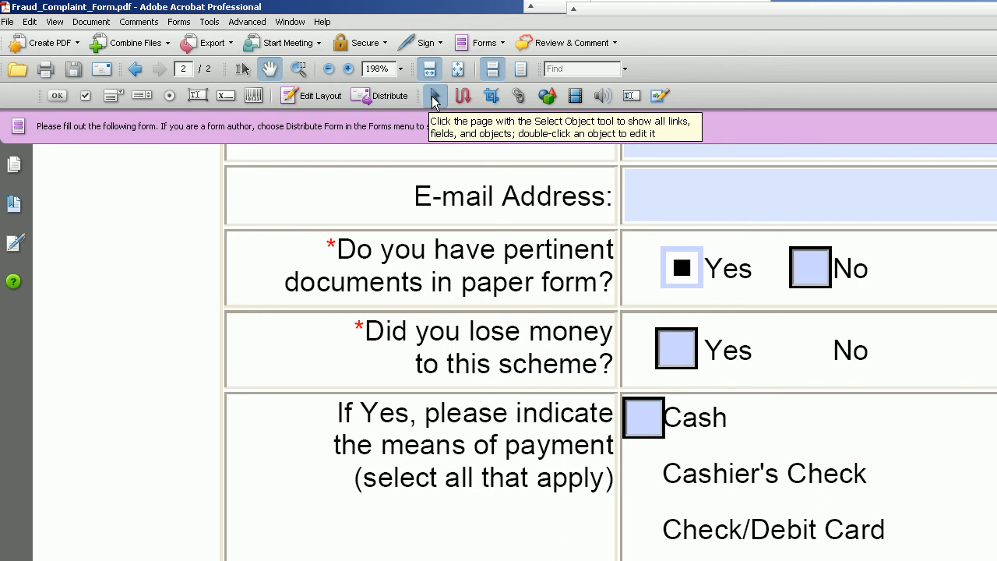
- Shrink the copied radio button beside Cash to fit its space, and delete it
{"action": "left_click", "coordinate": [434, 96]}
{"action": "left_click_drag", "start_coordinate": [640, 416], "coordinate": [647, 422]}
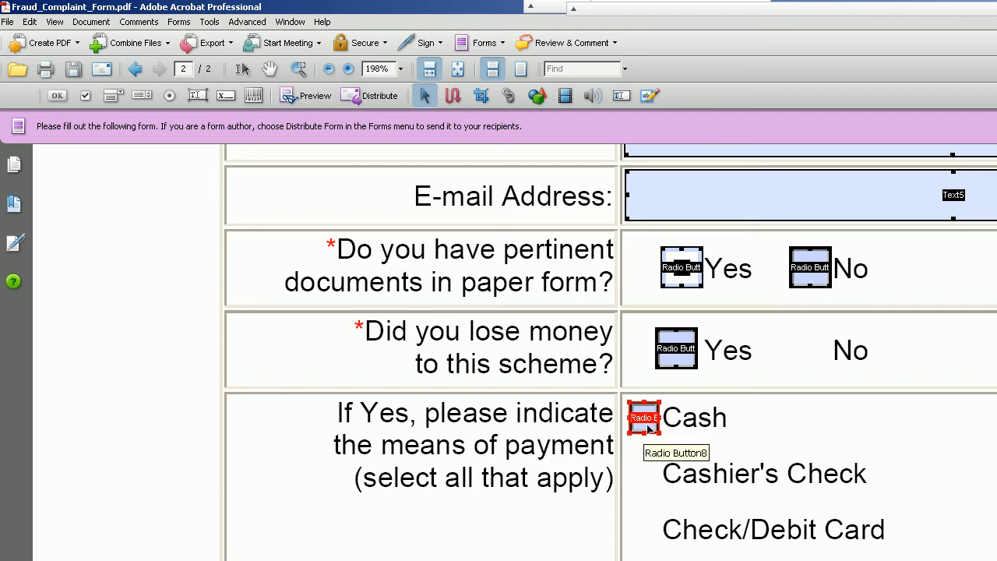
{"action": "key", "text": "Delete"}
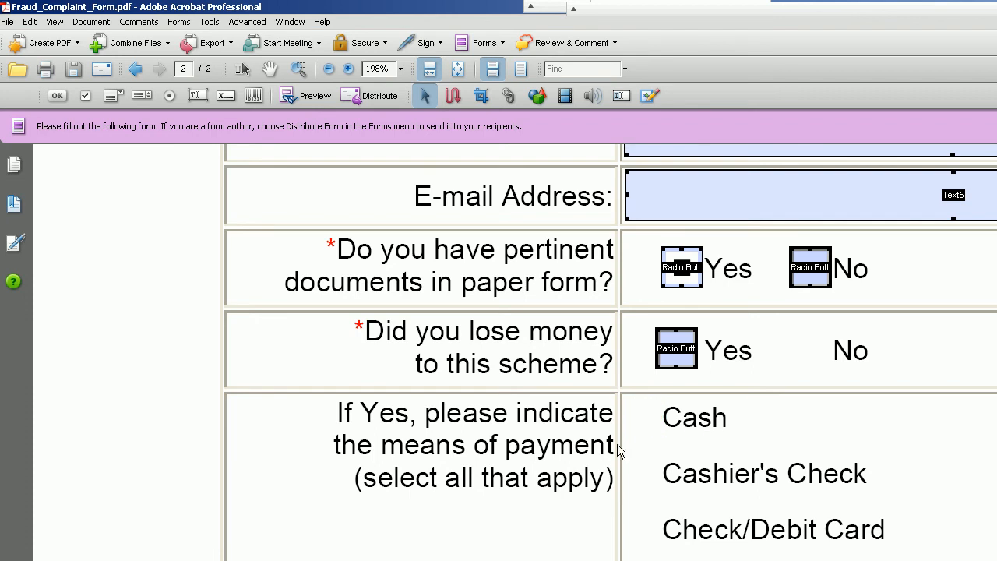
- Add a check box field beside Cash, shrink it to fit the space, and position it before the label
{"action": "left_click", "coordinate": [86, 98]}
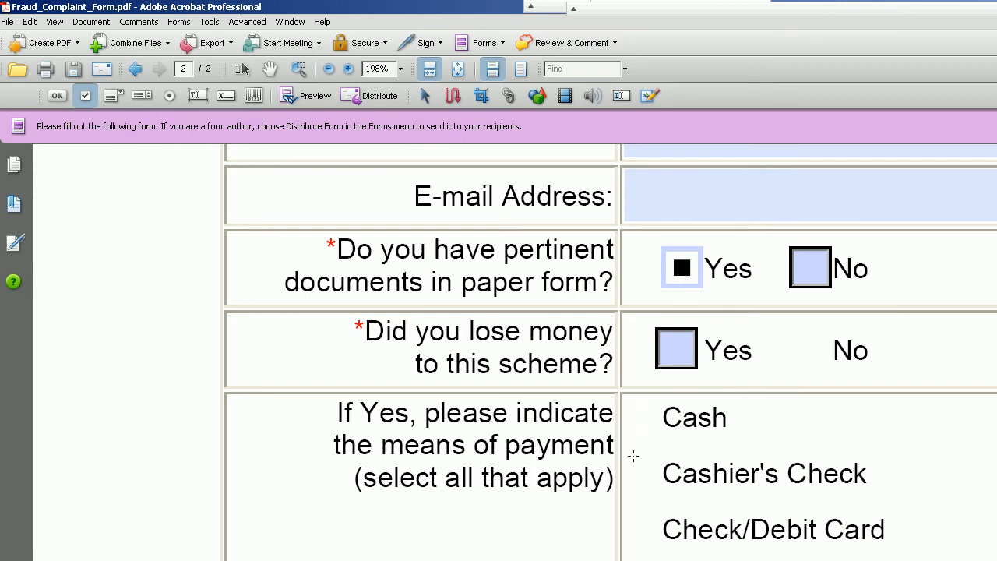
{"action": "left_click", "coordinate": [638, 416]}
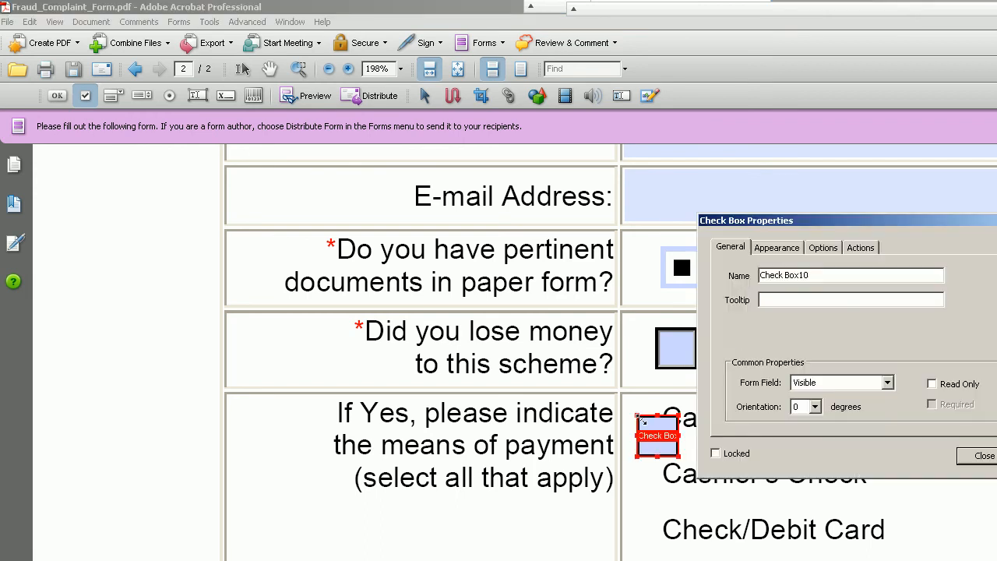
{"action": "left_click", "coordinate": [980, 458]}
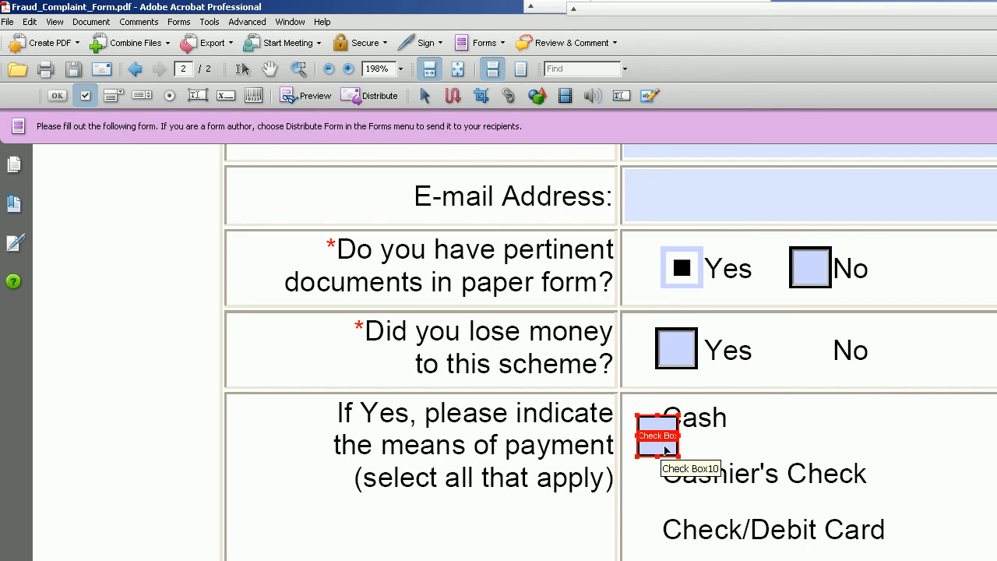
{"action": "left_click_drag", "start_coordinate": [660, 449], "coordinate": [644, 429]}
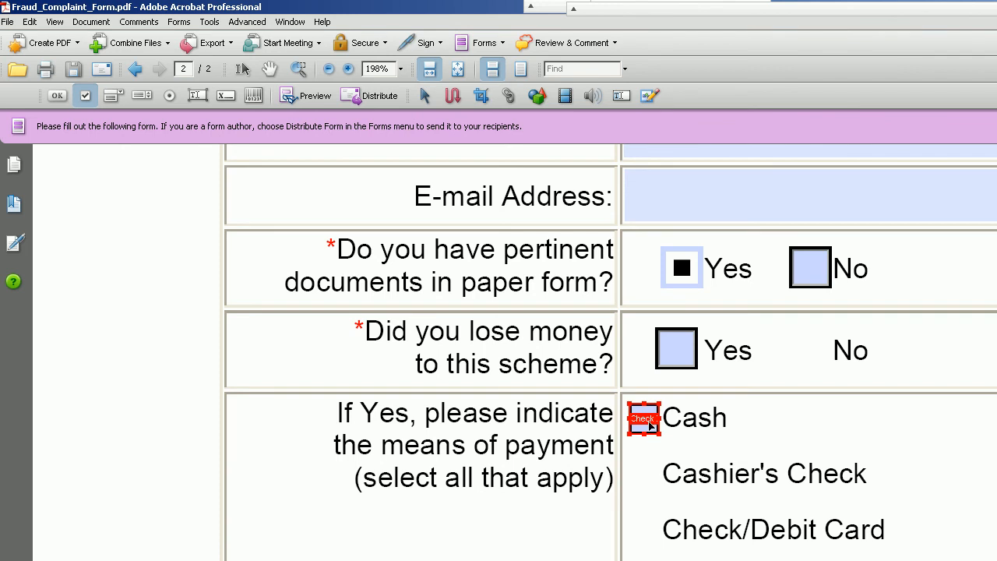
- Copy the Cash check box beside the other five payment means and align all six to the right edge of the Cash one
{"action": "left_click_drag", "start_coordinate": [643, 429], "coordinate": [639, 525]}
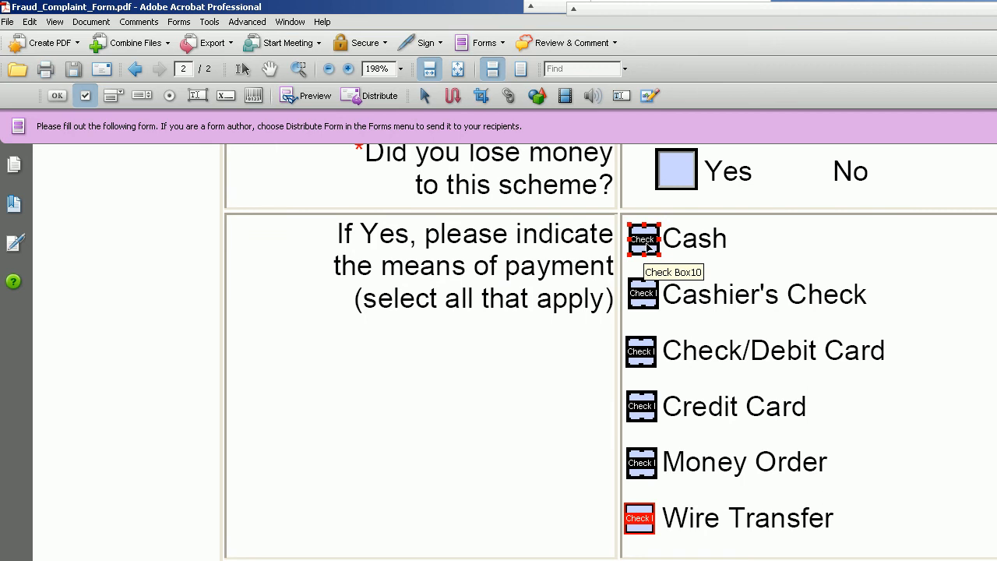
{"action": "left_click", "coordinate": [644, 243]}
{"action": "key", "text": "ctrl+a"}
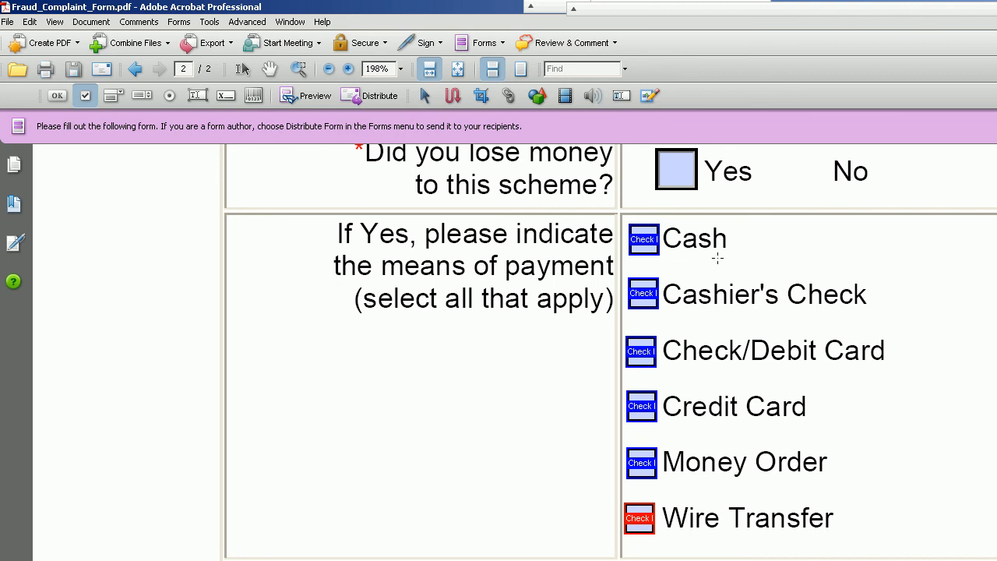
{"action": "right_click", "coordinate": [646, 244]}
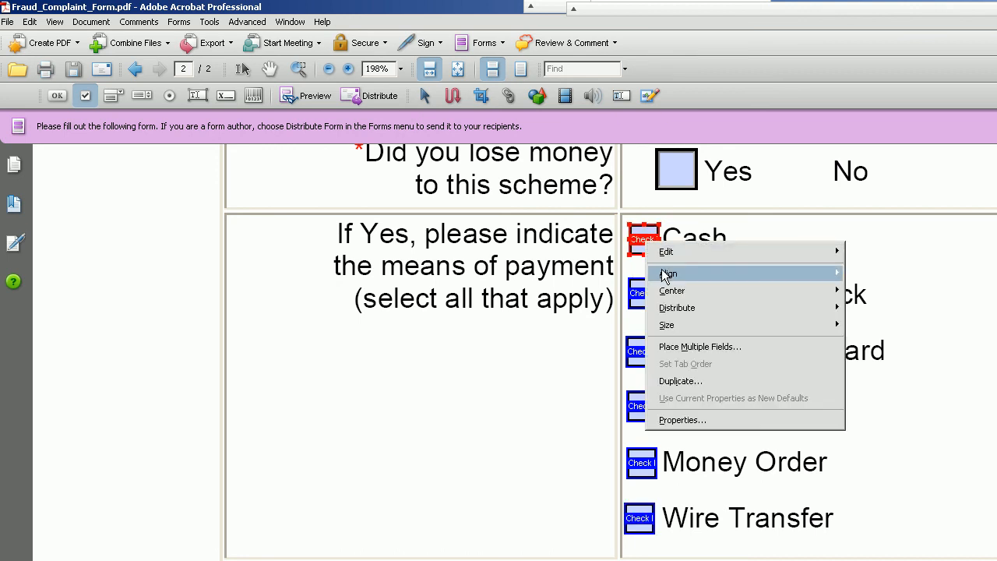
{"action": "mouse_move", "coordinate": [664, 272]}
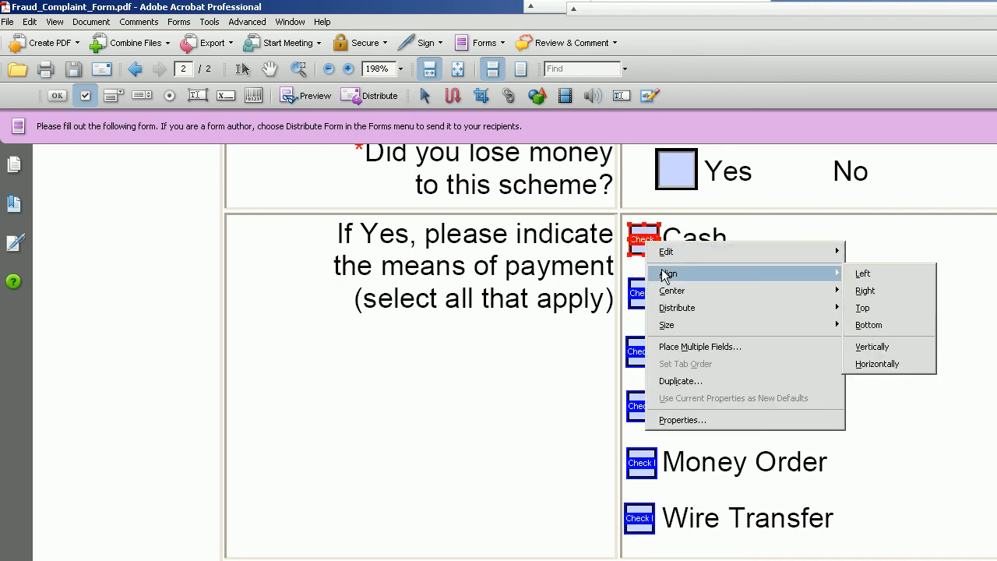
{"action": "left_click", "coordinate": [865, 291]}
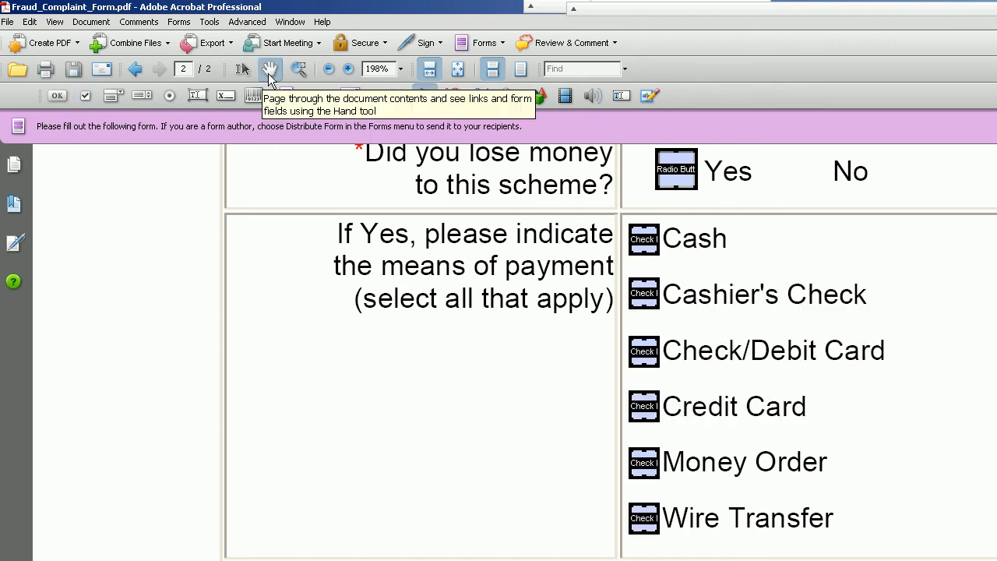
- Test the payment check boxes in the form preview by toggling the one beside Cash
{"action": "left_click", "coordinate": [268, 74]}
{"action": "left_click", "coordinate": [644, 239]}
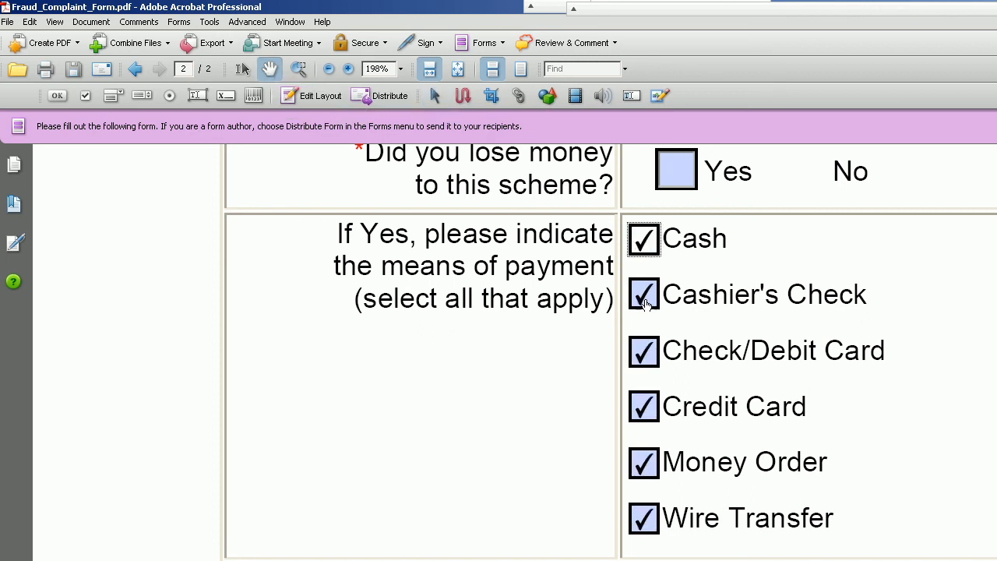
{"action": "left_click", "coordinate": [643, 241]}
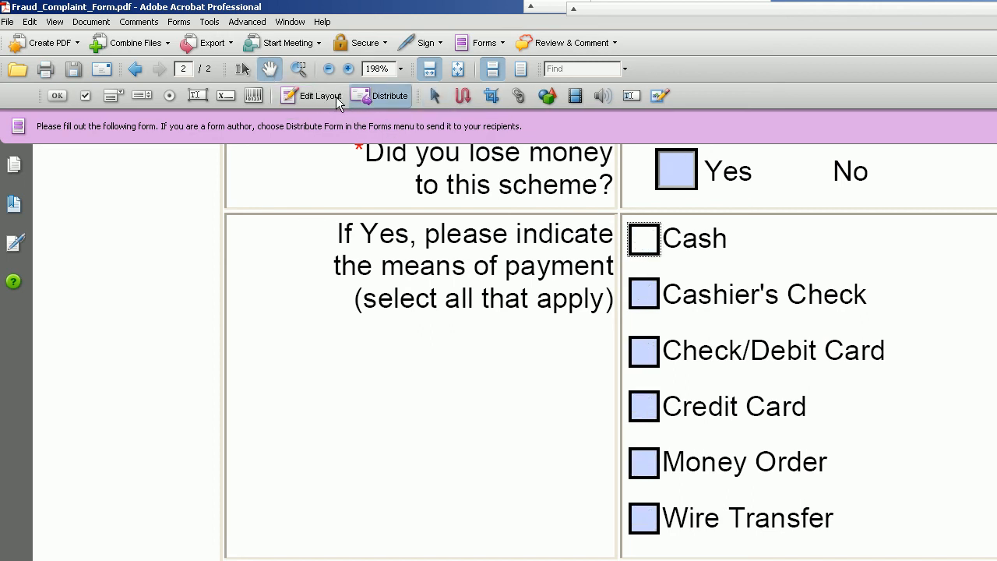
{"action": "left_click", "coordinate": [647, 246]}
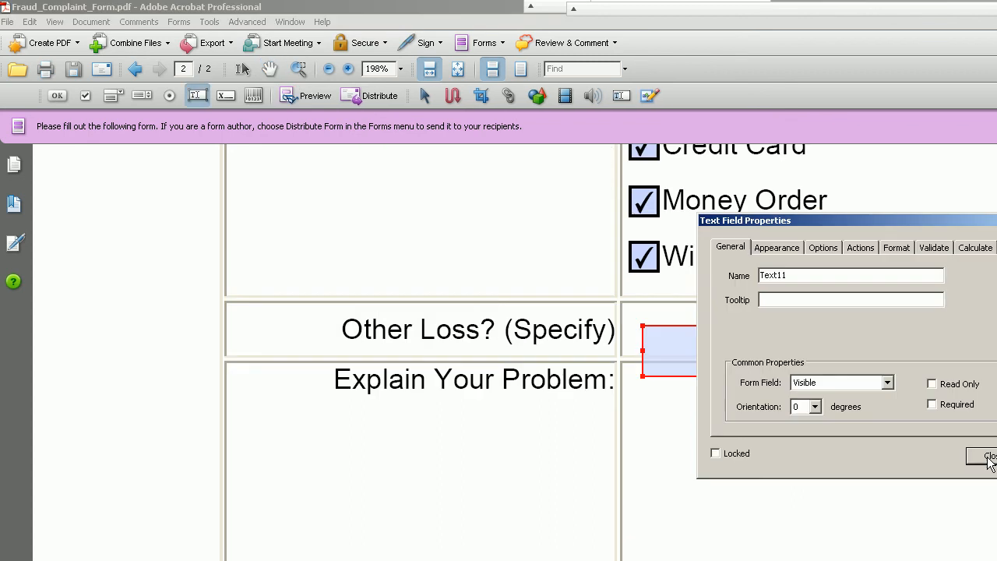
- Accept the Other Loss text field's properties and add a text field that fills the Explain Your Problem cell
{"action": "left_click", "coordinate": [986, 458]}
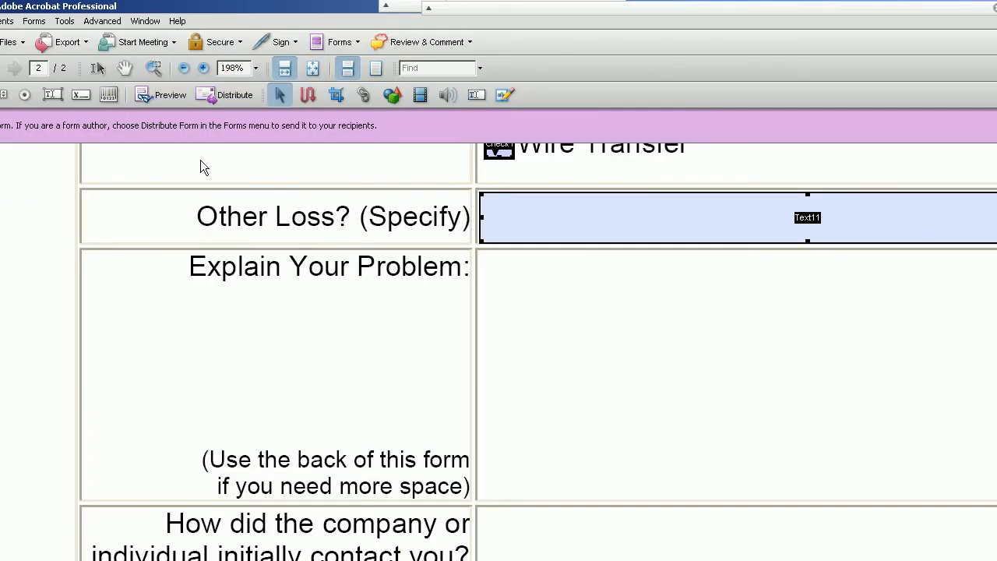
{"action": "left_click", "coordinate": [53, 95]}
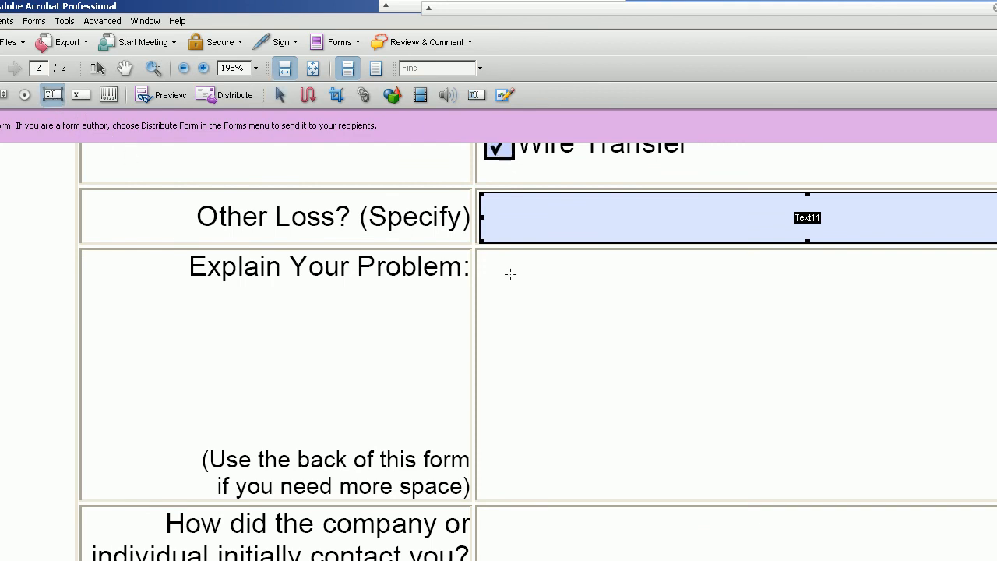
{"action": "left_click_drag", "start_coordinate": [538, 296], "coordinate": [889, 347]}
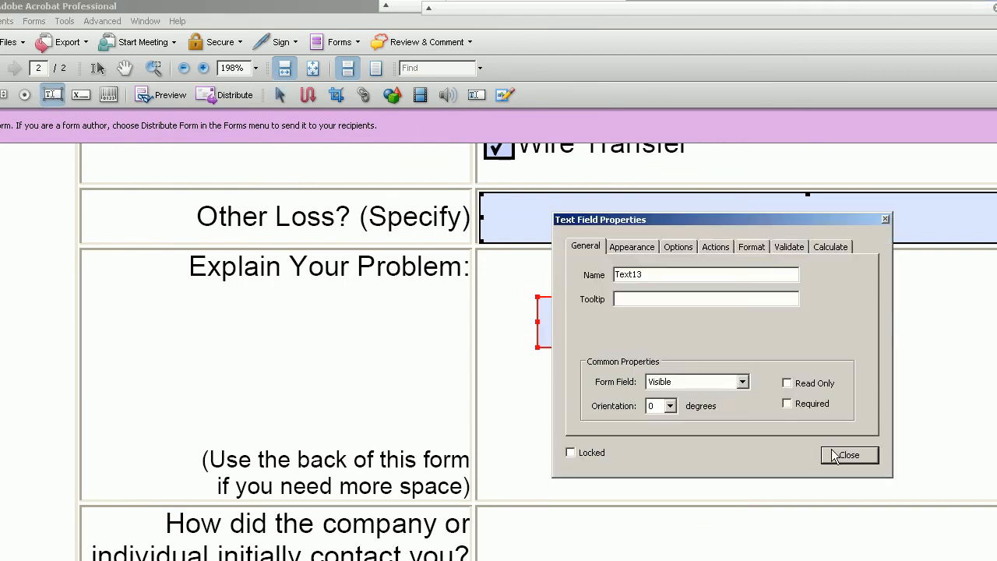
{"action": "left_click", "coordinate": [855, 459]}
{"action": "left_click_drag", "start_coordinate": [712, 328], "coordinate": [651, 284]}
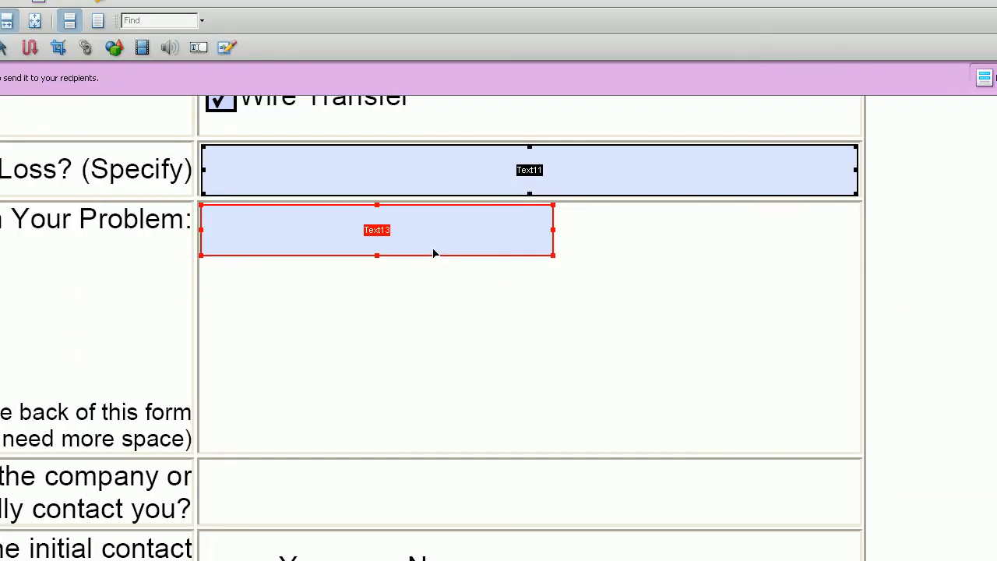
{"action": "left_click_drag", "start_coordinate": [553, 255], "coordinate": [858, 450]}
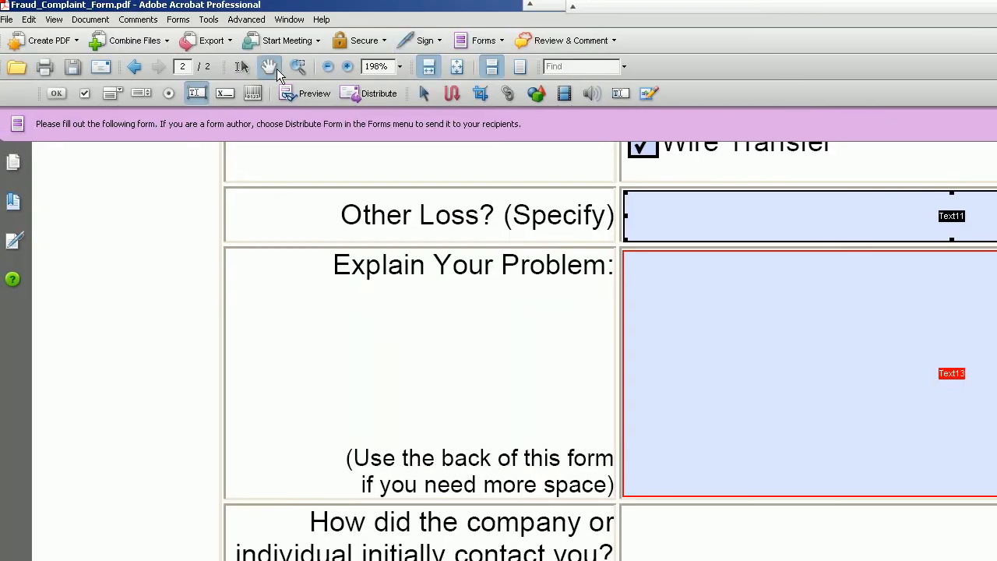
- Test the Explain Your Problem field in the form preview by entering the sample text "fdsafda"
{"action": "left_click", "coordinate": [276, 68]}
{"action": "left_click", "coordinate": [713, 370]}
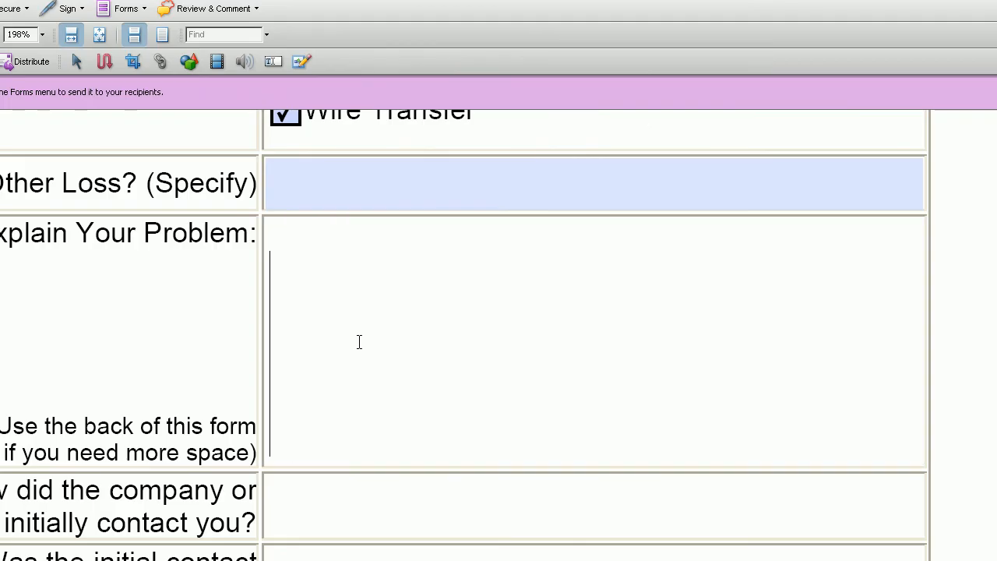
{"action": "type", "text": "fd"}
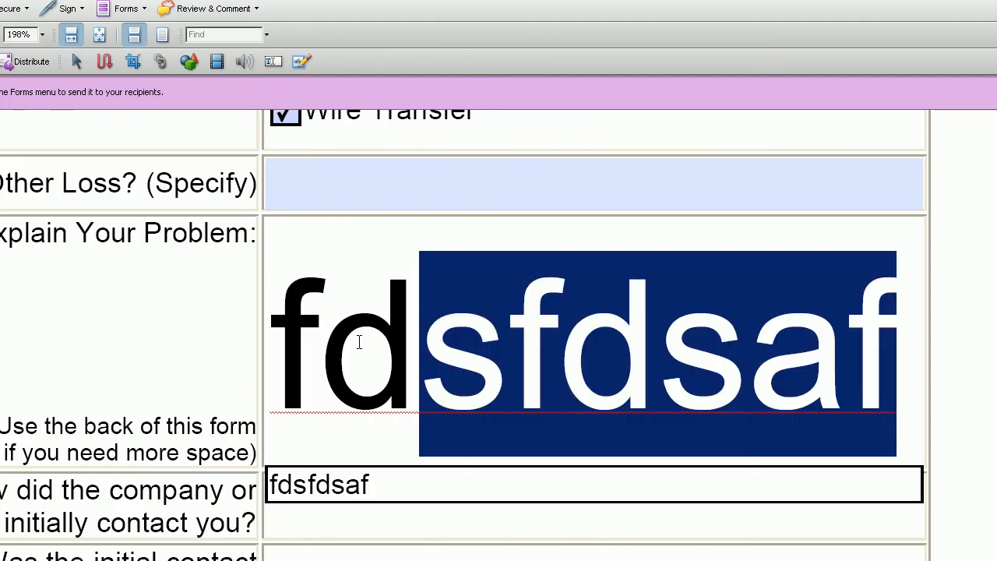
{"action": "type", "text": "safda"}
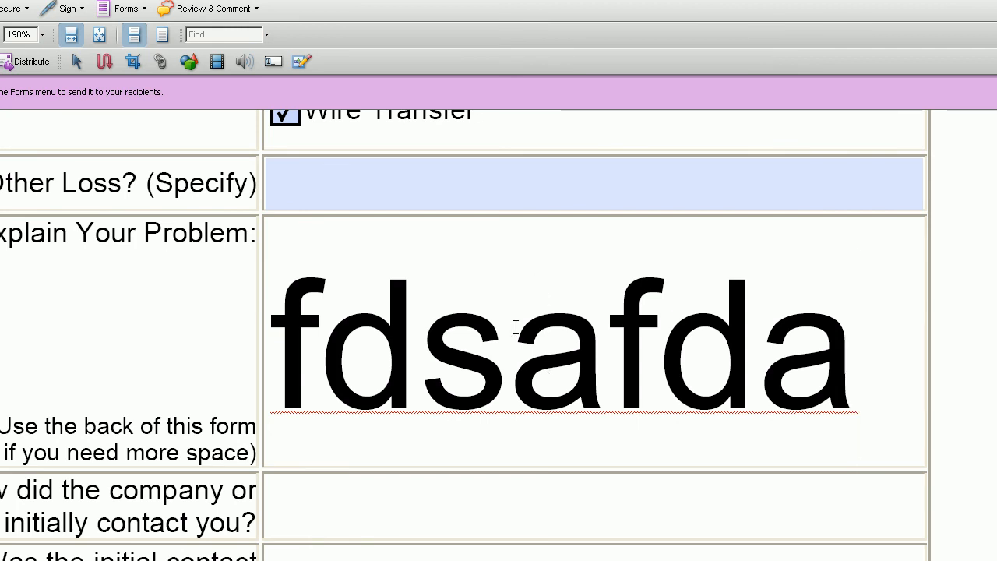
- Enable the Multi-line option for the Explain Your Problem text field
{"action": "left_click", "coordinate": [75, 63]}
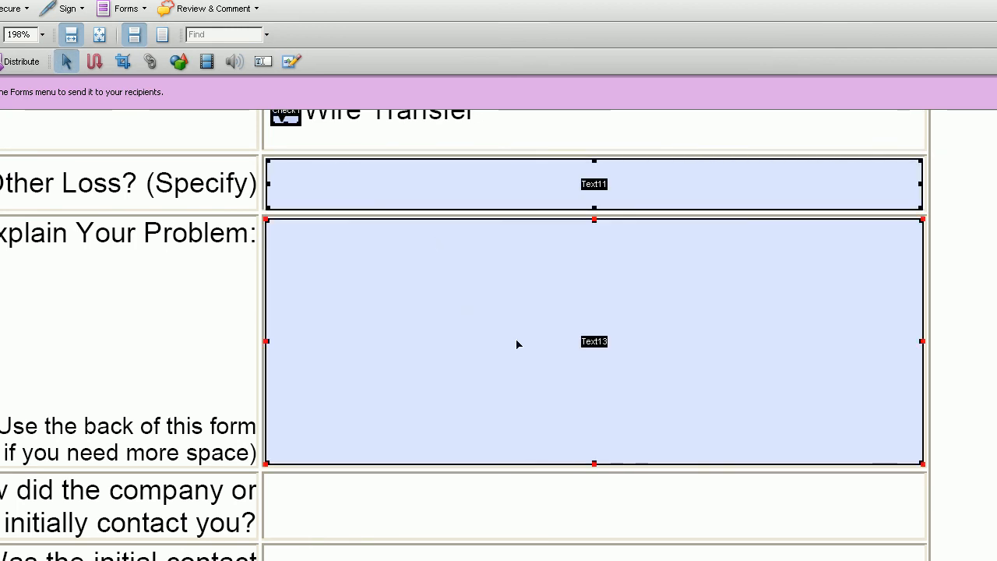
{"action": "left_click", "coordinate": [489, 346]}
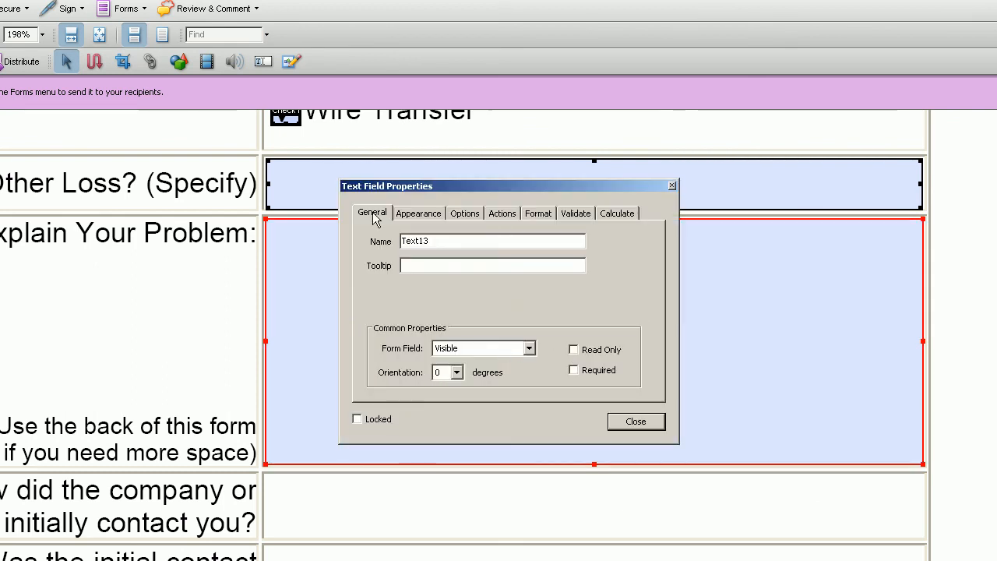
{"action": "left_click", "coordinate": [468, 215]}
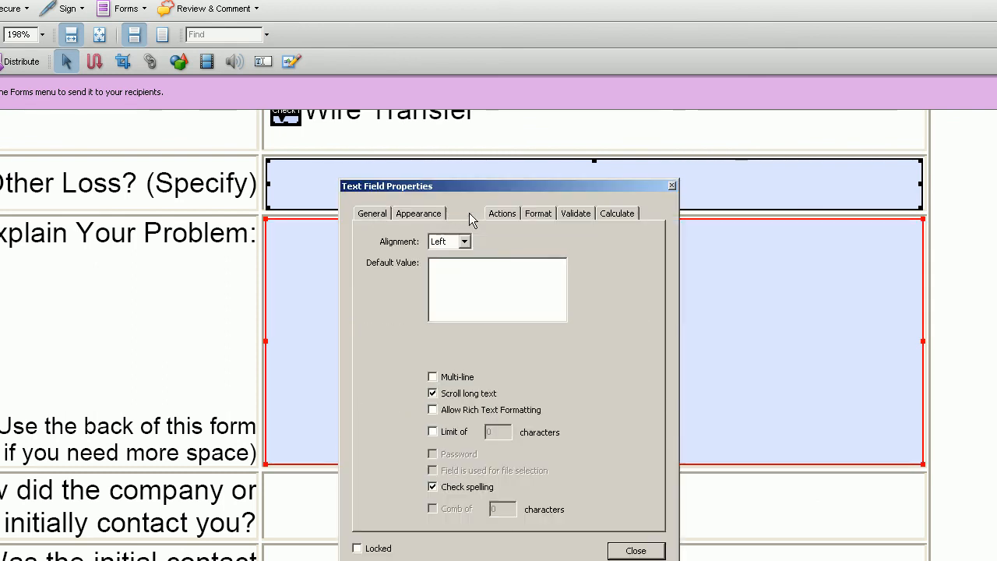
{"action": "left_click", "coordinate": [434, 378]}
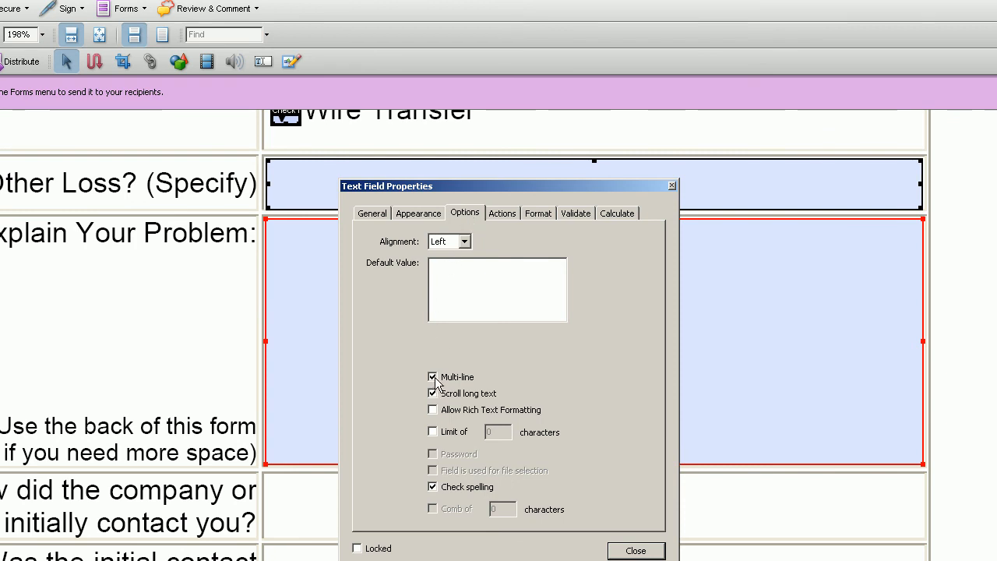
{"action": "left_click", "coordinate": [636, 551]}
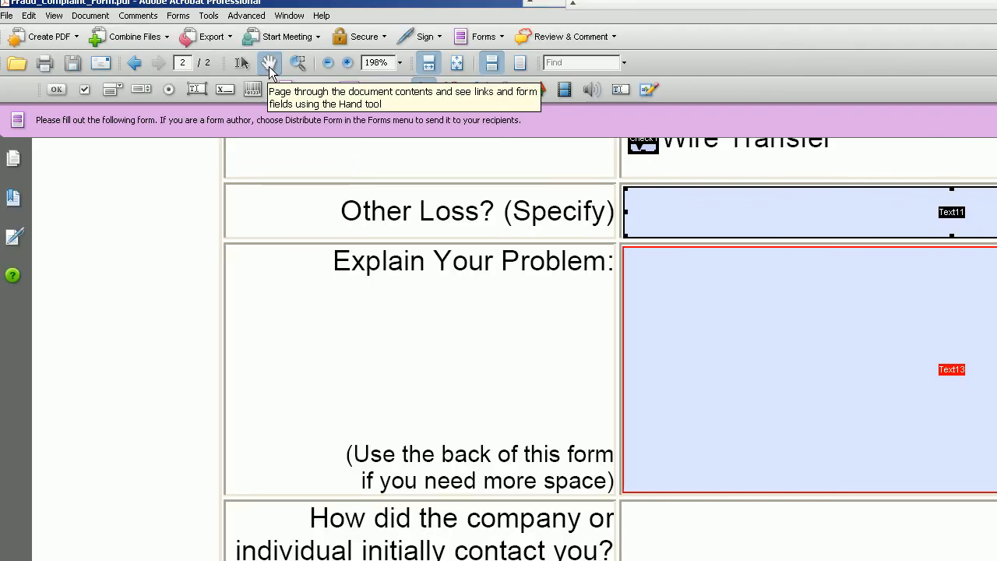
- Preview the form and test the multi-line Explain Your Problem field with the sample text "gfdgdfsgdfsgd"
{"action": "left_click", "coordinate": [269, 63]}
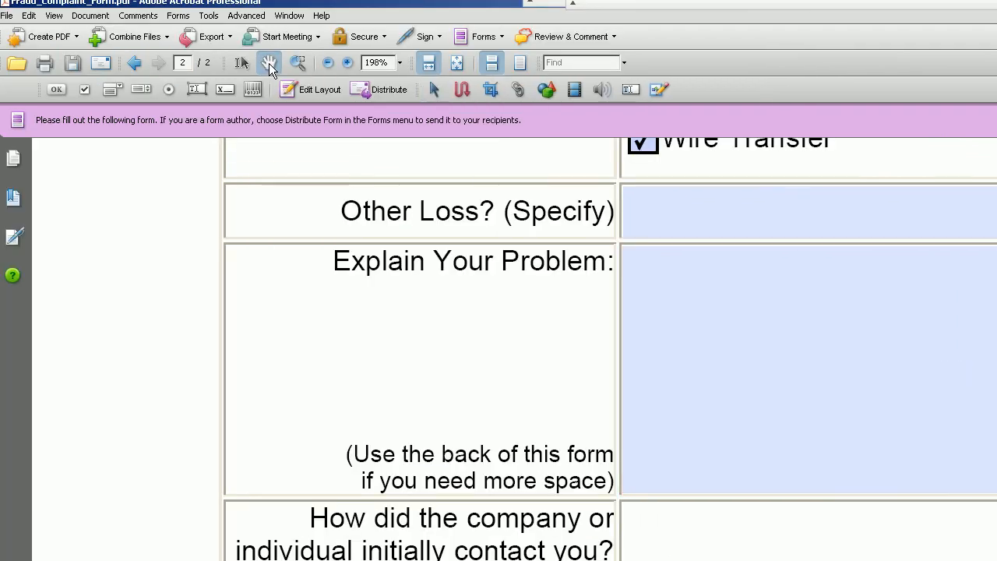
{"action": "left_click", "coordinate": [656, 283]}
{"action": "type", "text": "gfdgdfsgdfsgd"}
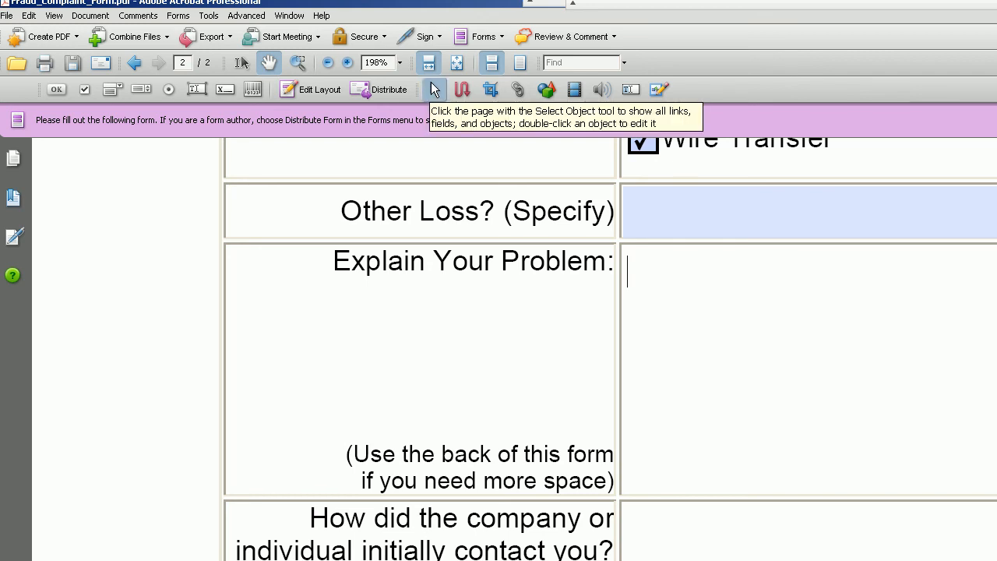
- Return to layout editing and select the Explain Your Problem text field
{"action": "left_click", "coordinate": [434, 88]}
{"action": "left_click", "coordinate": [788, 371]}
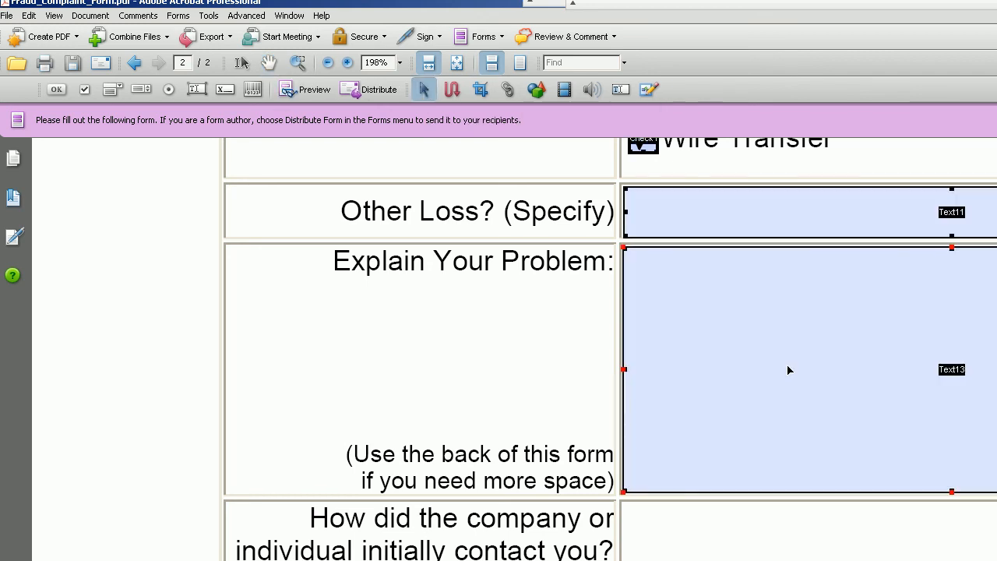